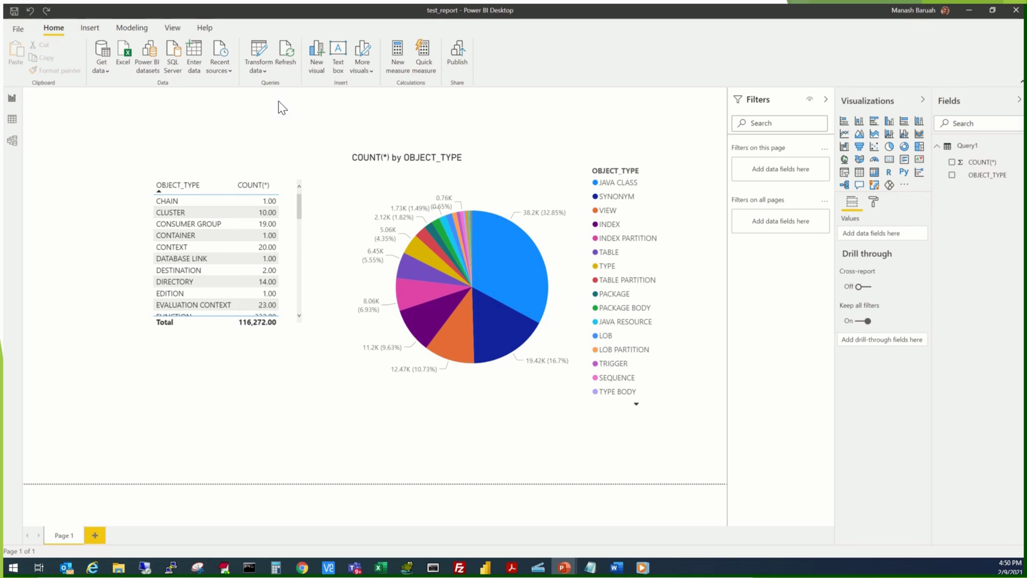
- Bring the Power BI Desktop window with the test_report page to the front
click(349, 120)
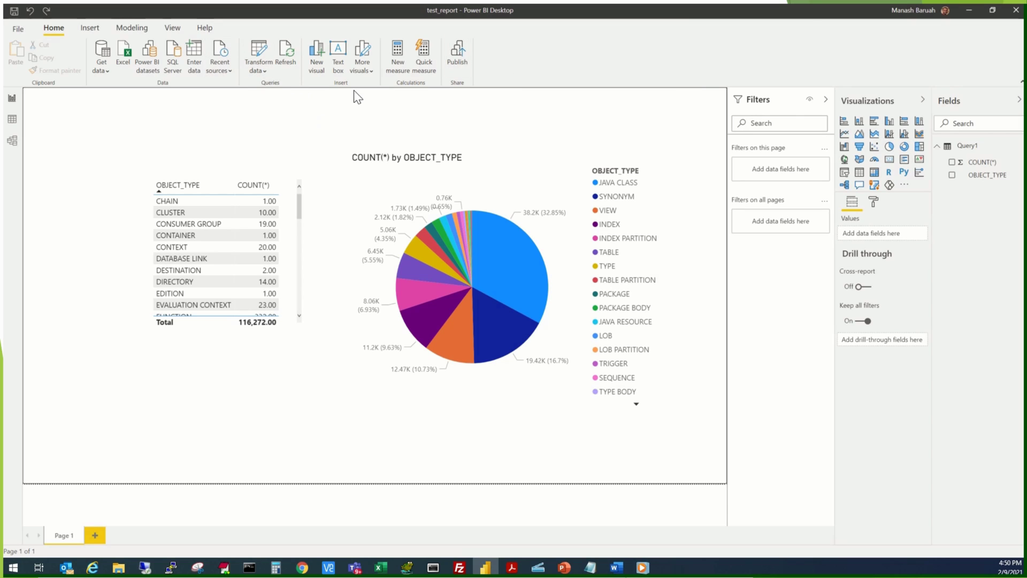
- Insert a text box on the page and type 'Test Report' into it
click(339, 60)
click(333, 60)
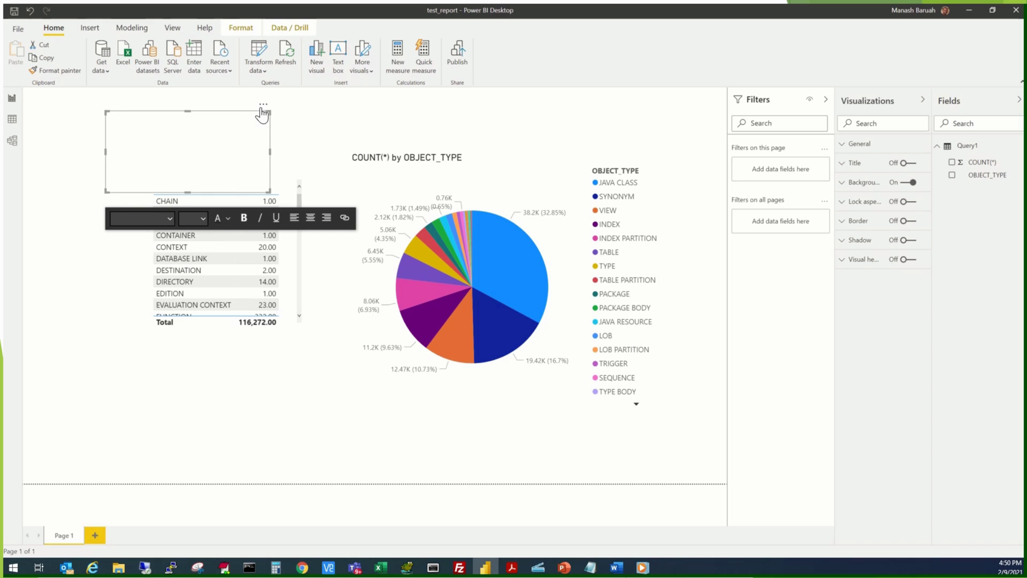
click(184, 145)
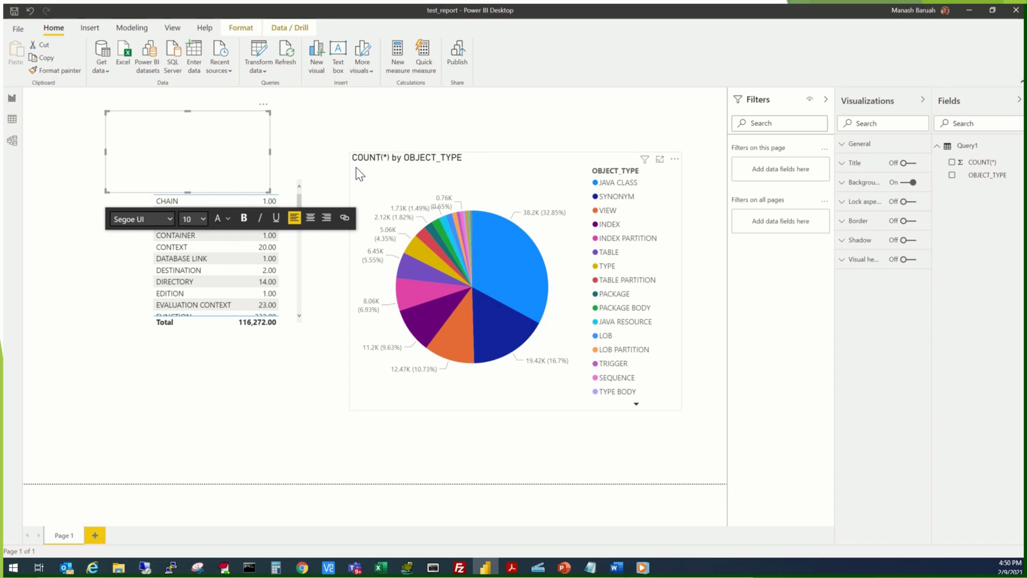
text(Test Report)
- Shrink the text box to one line around 'Test Report' and centre-align the text
drag(187, 191, 179, 133)
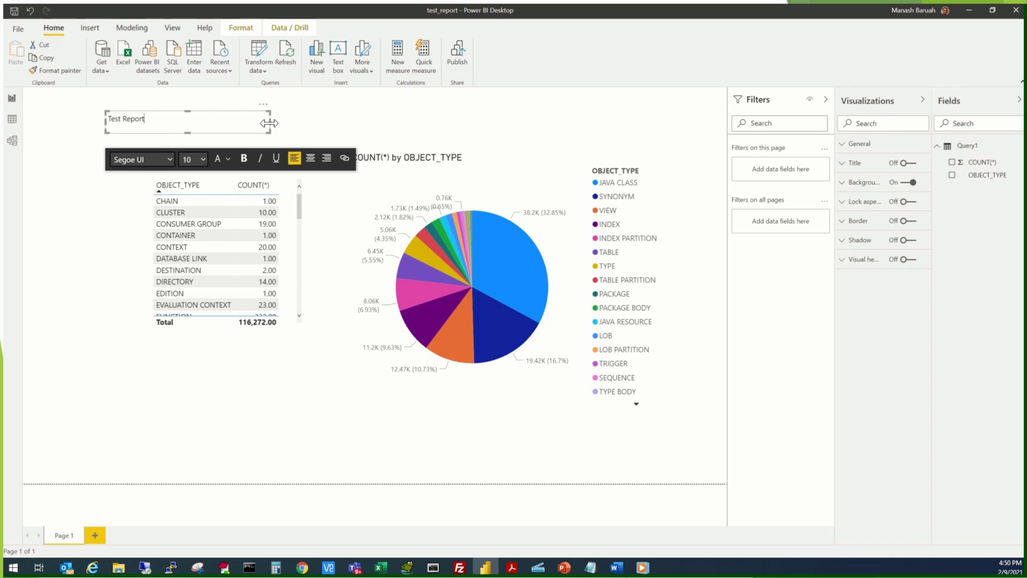
drag(270, 123, 191, 124)
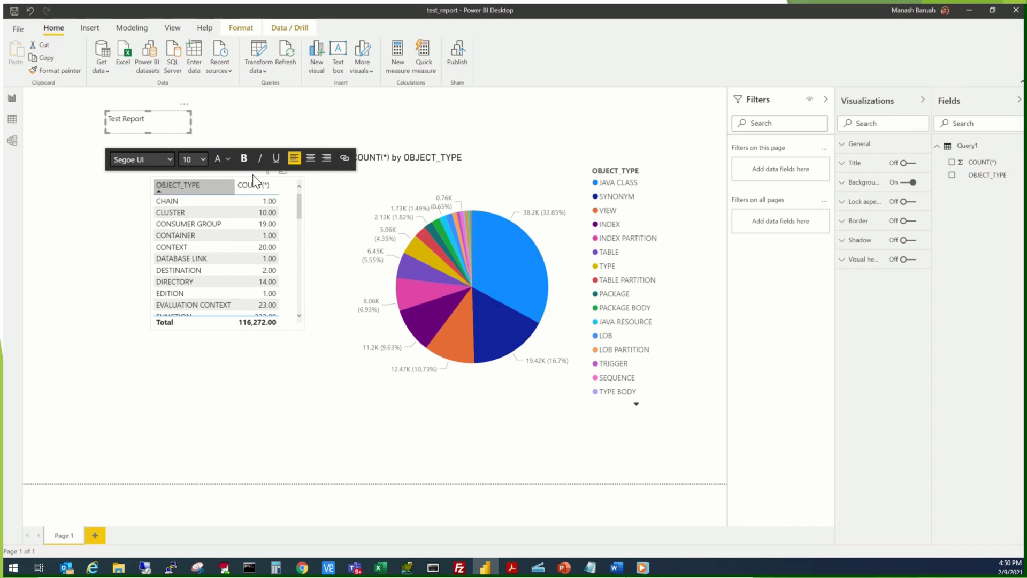
click(310, 159)
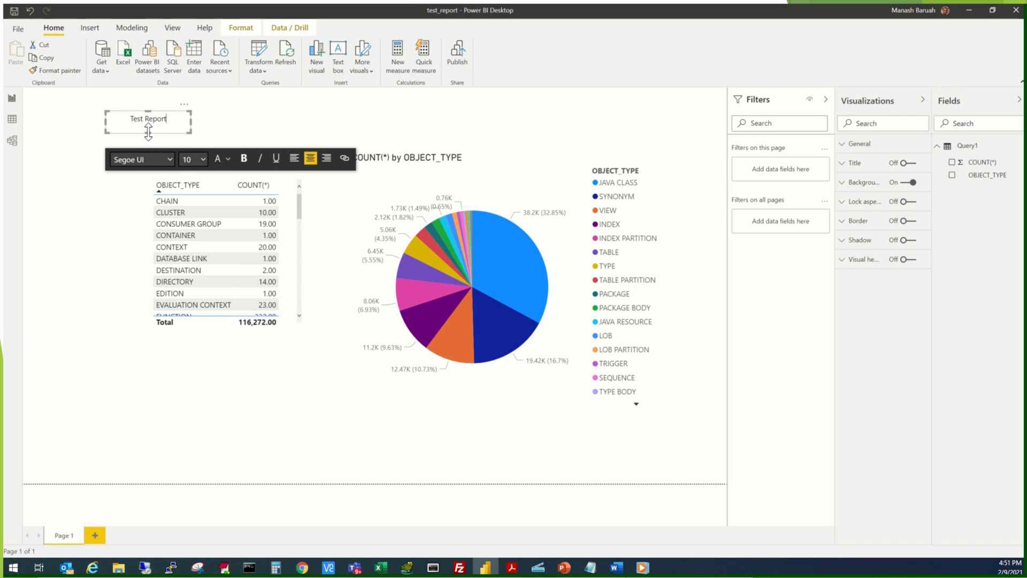
- Set the 'Test Report' title text to font size 20
click(199, 160)
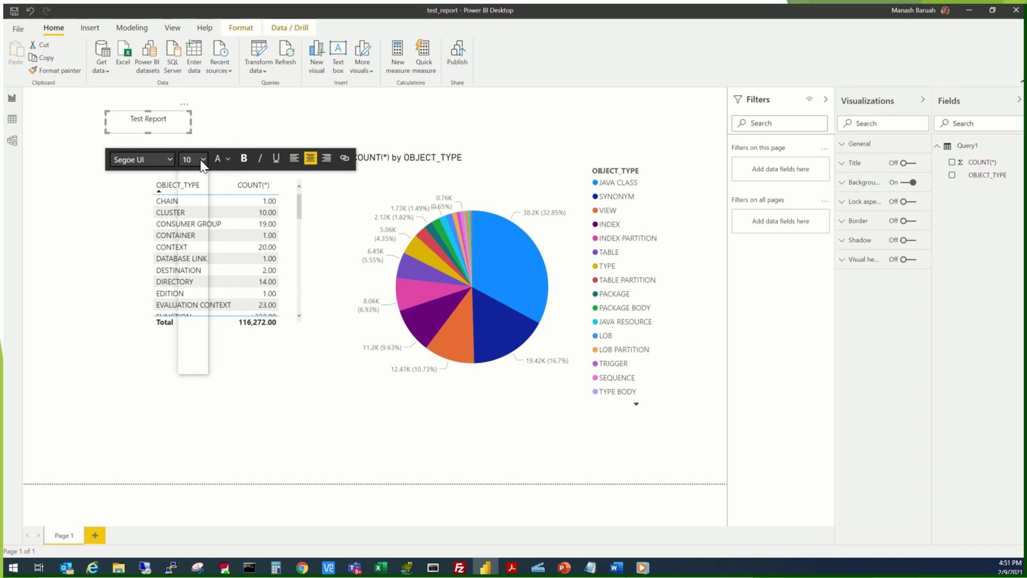
click(191, 264)
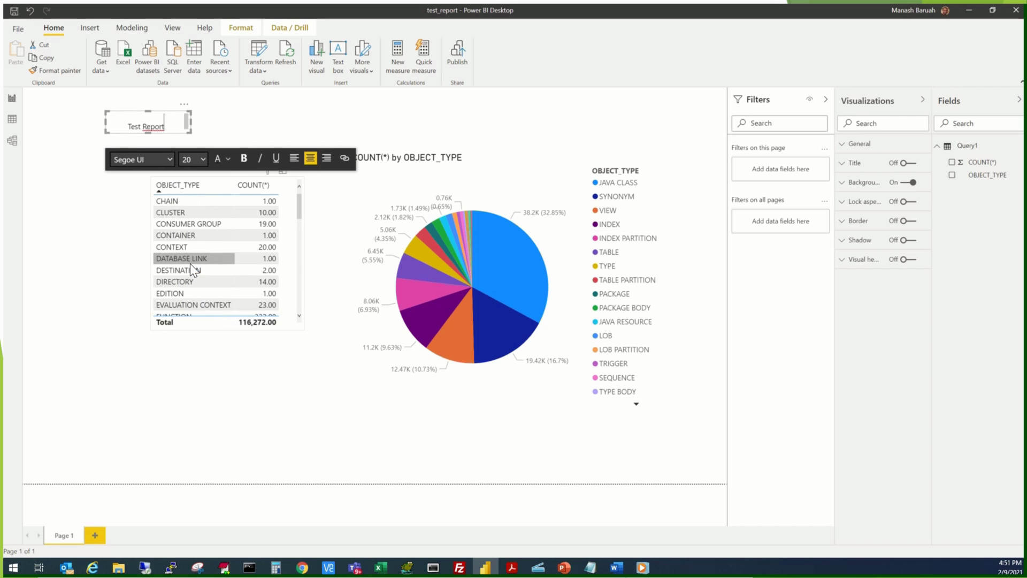
drag(169, 127, 81, 115)
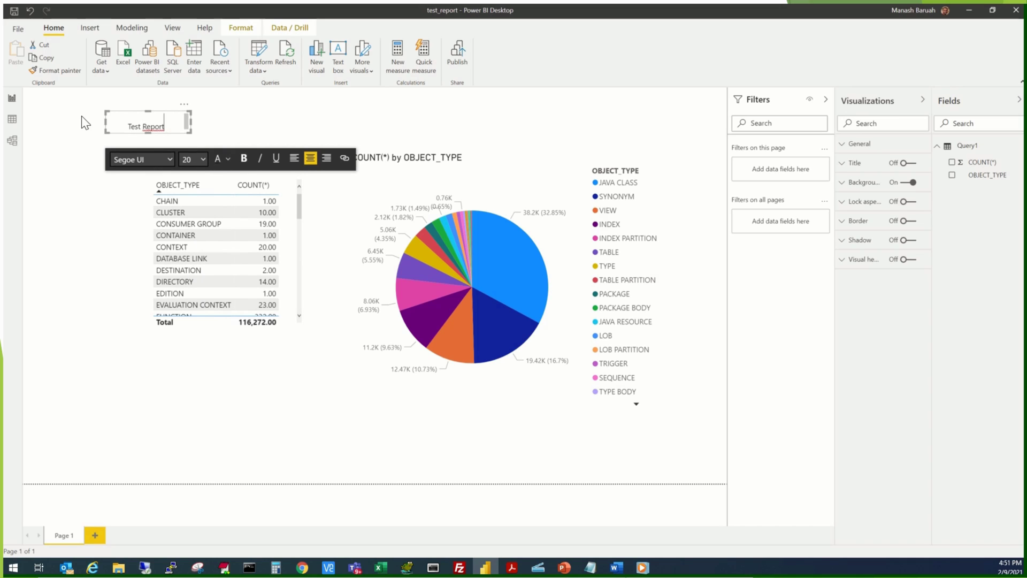
click(171, 126)
triple_click(110, 123)
click(203, 159)
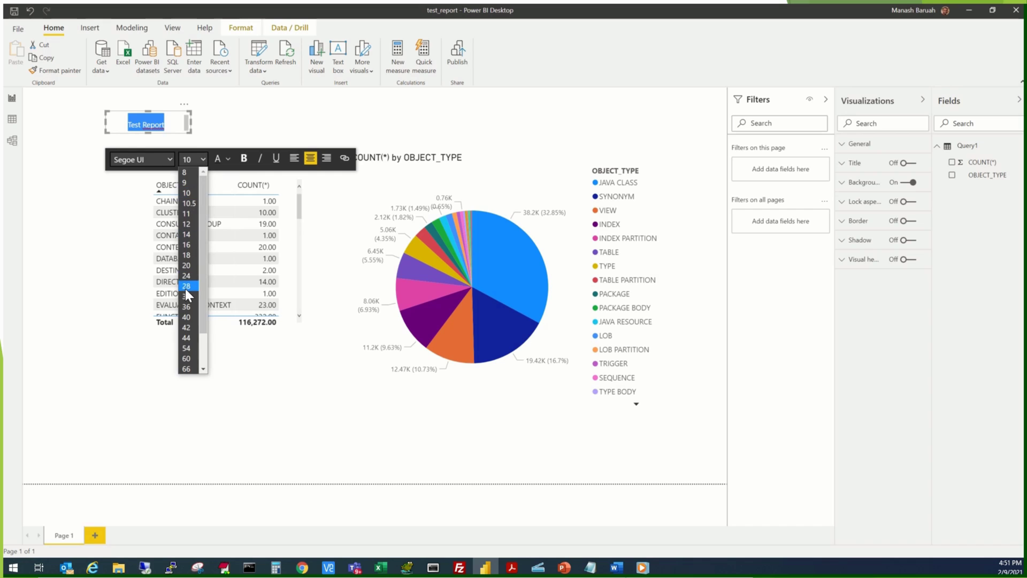
click(188, 265)
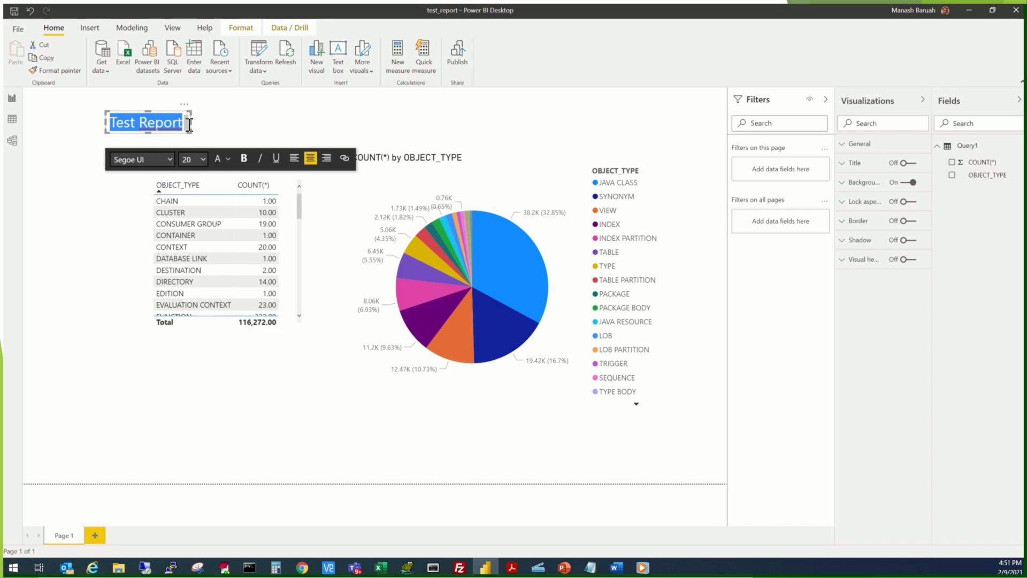
- Widen the title box and position it at the top centre of the page
drag(192, 126, 313, 132)
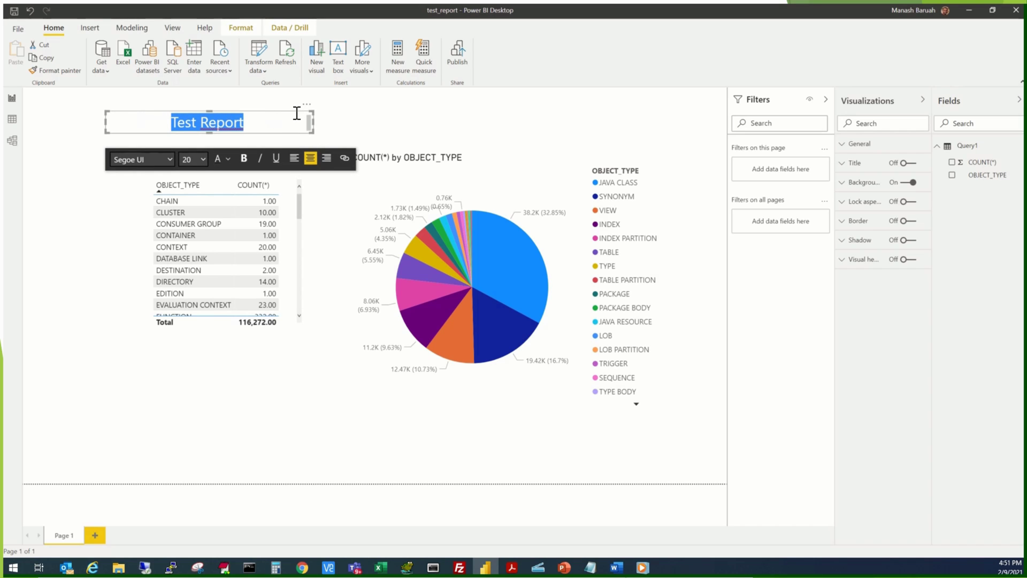
drag(307, 109, 470, 94)
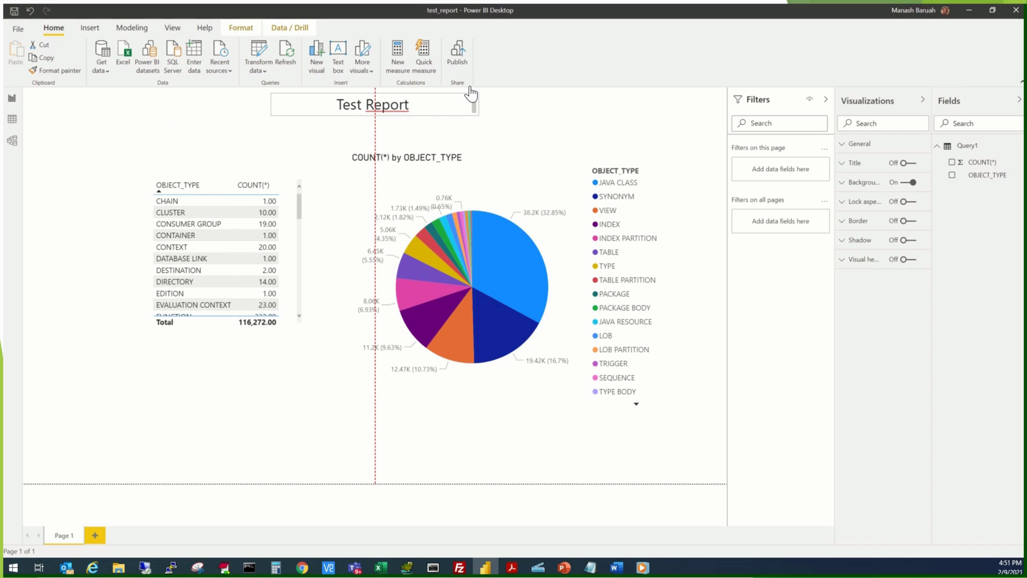
drag(470, 94, 471, 92)
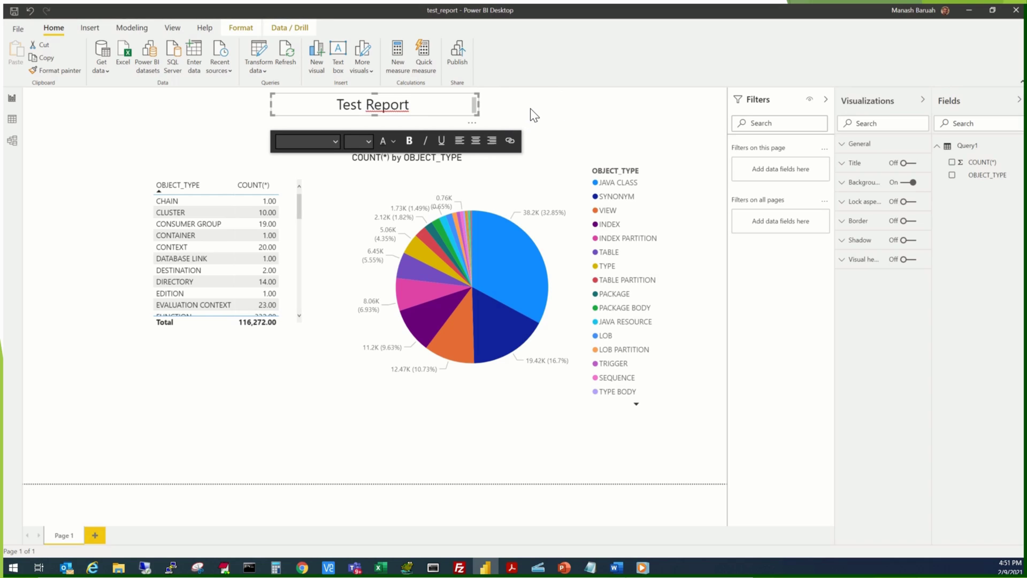
- Colour the 'Test Report' title text red using a custom colour
click(423, 107)
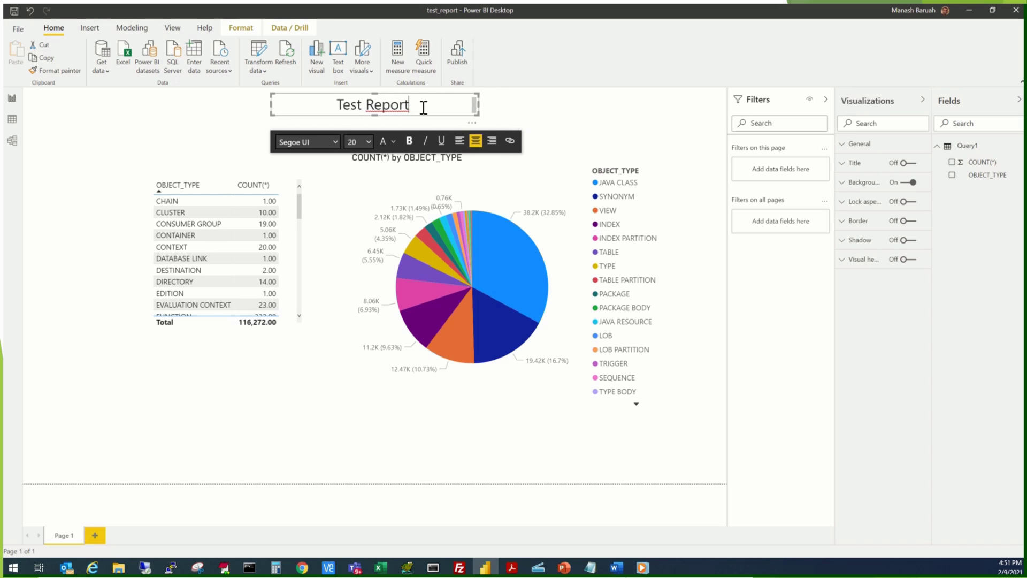
drag(423, 108, 332, 105)
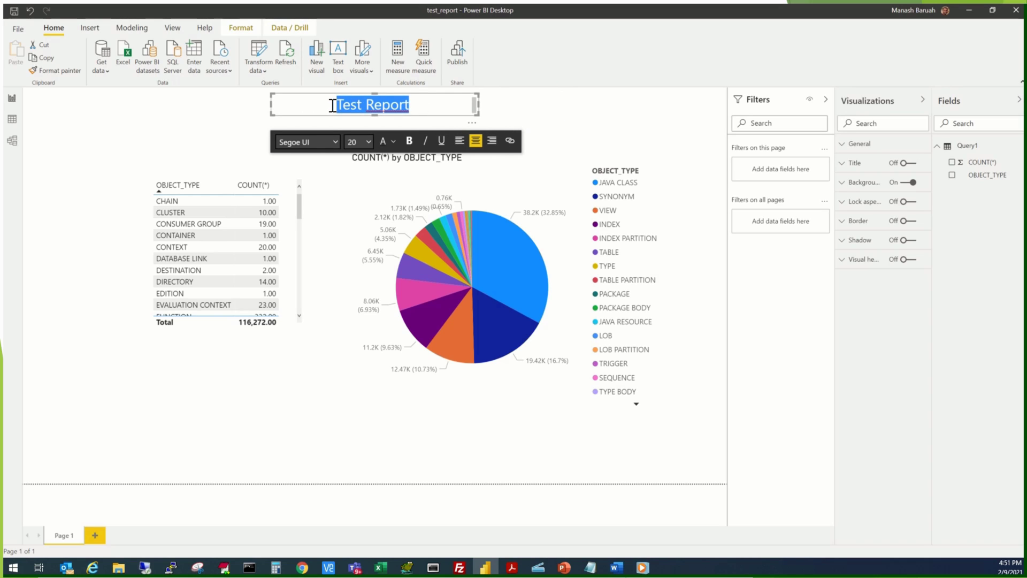
click(394, 142)
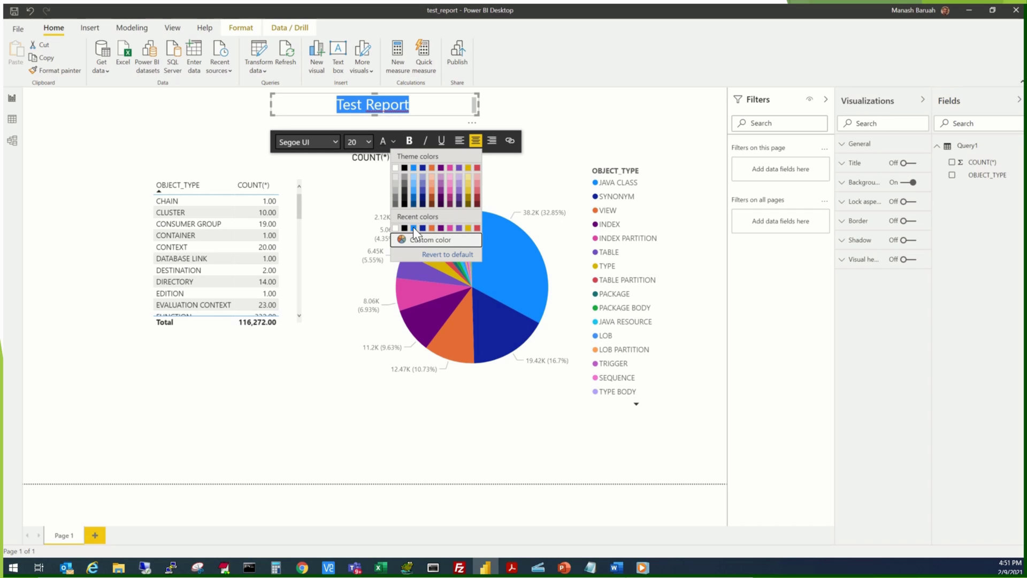
click(425, 240)
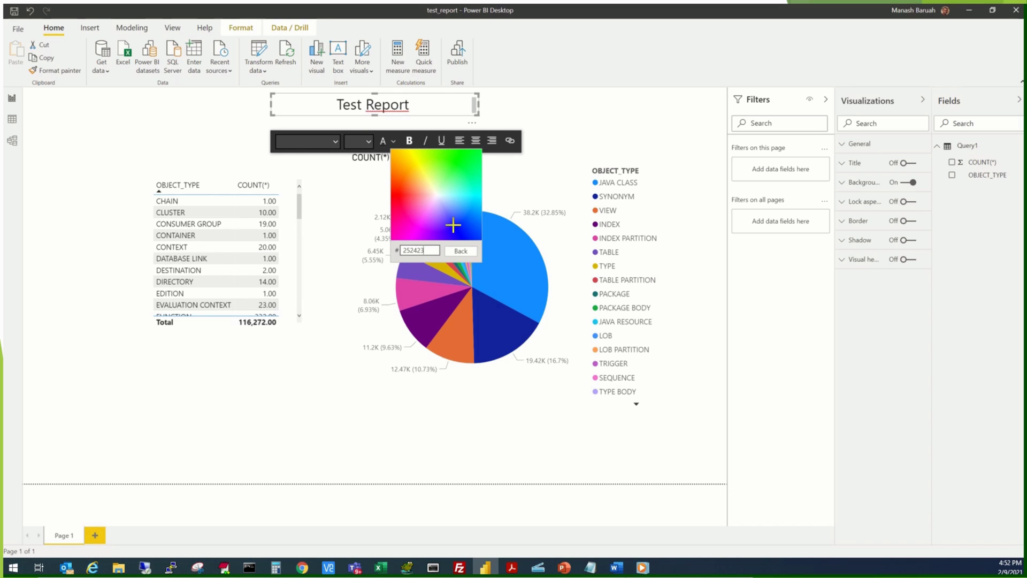
click(403, 197)
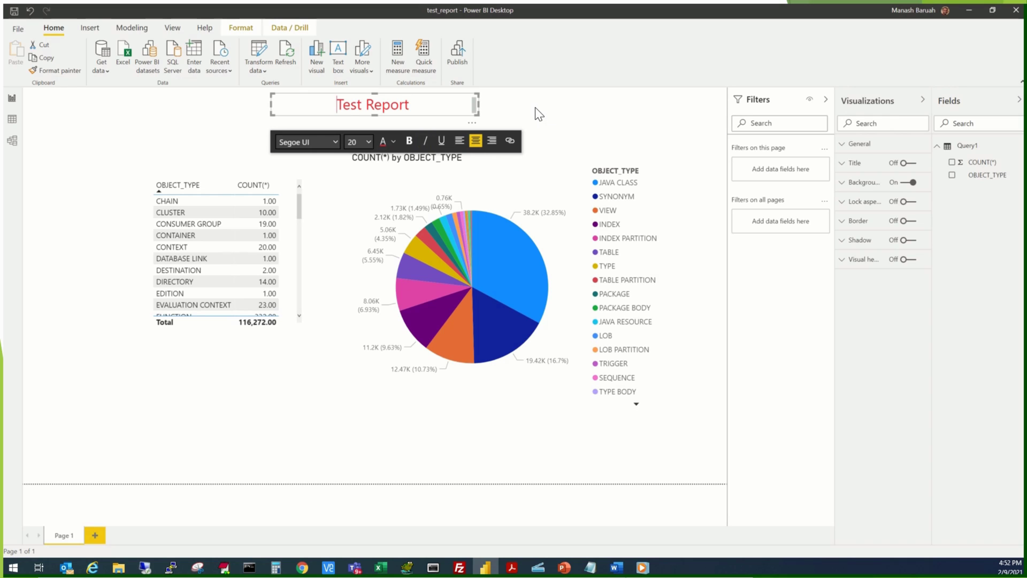
- Make the 'Test Report' title text bold
click(514, 111)
drag(412, 106, 332, 105)
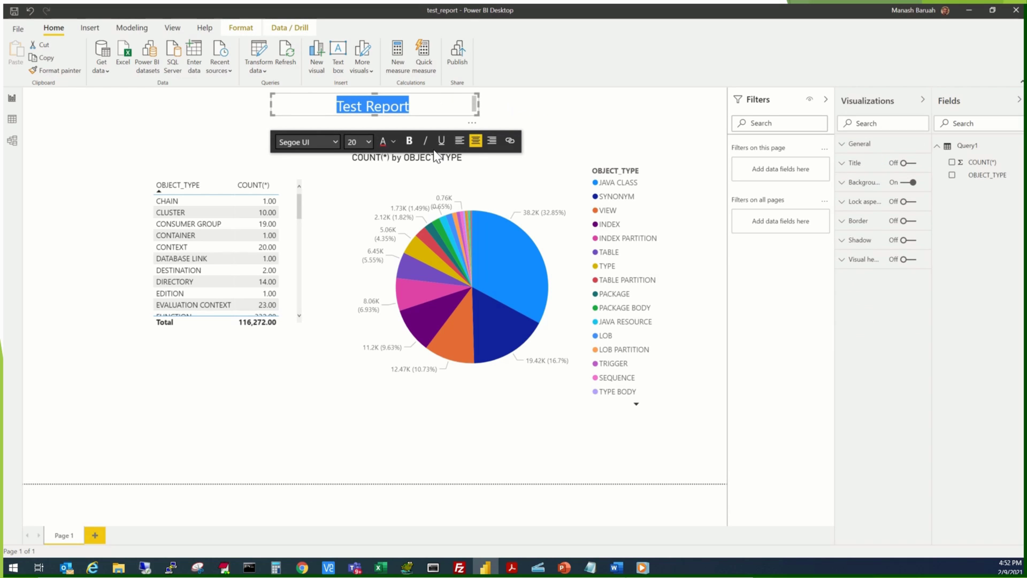
click(409, 142)
- Set the page background colour to black at 0% transparency
click(683, 146)
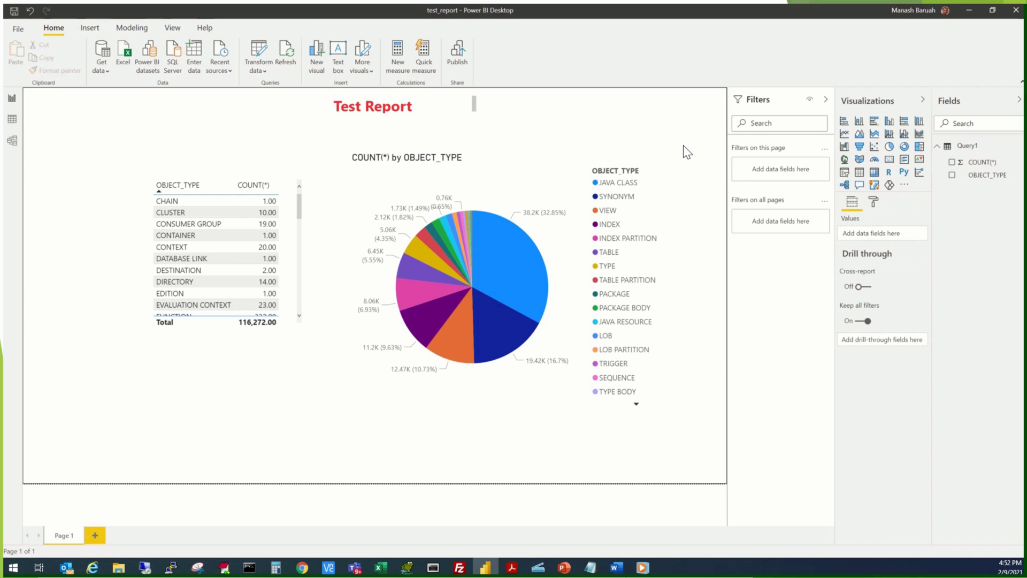
click(873, 202)
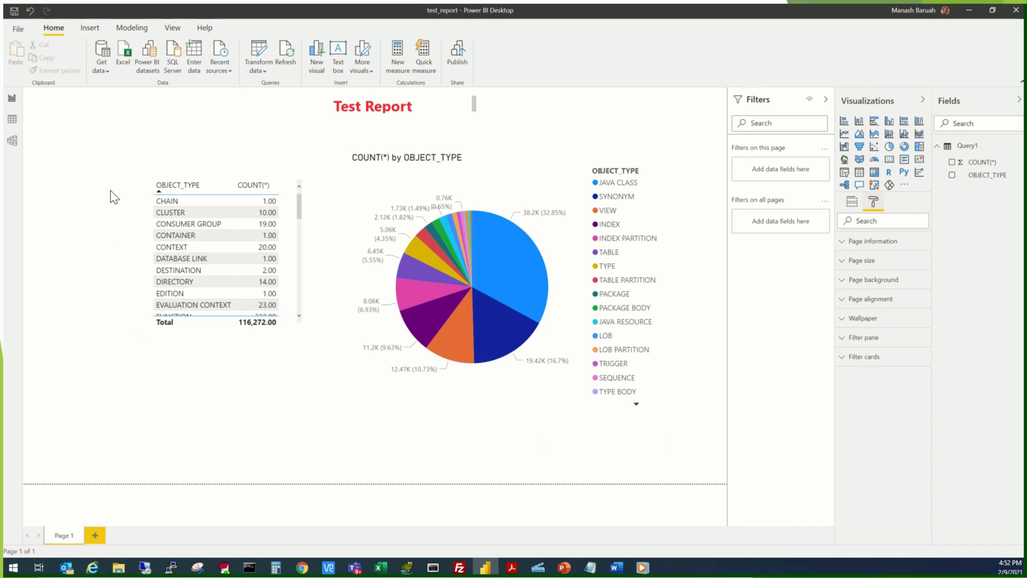
click(843, 283)
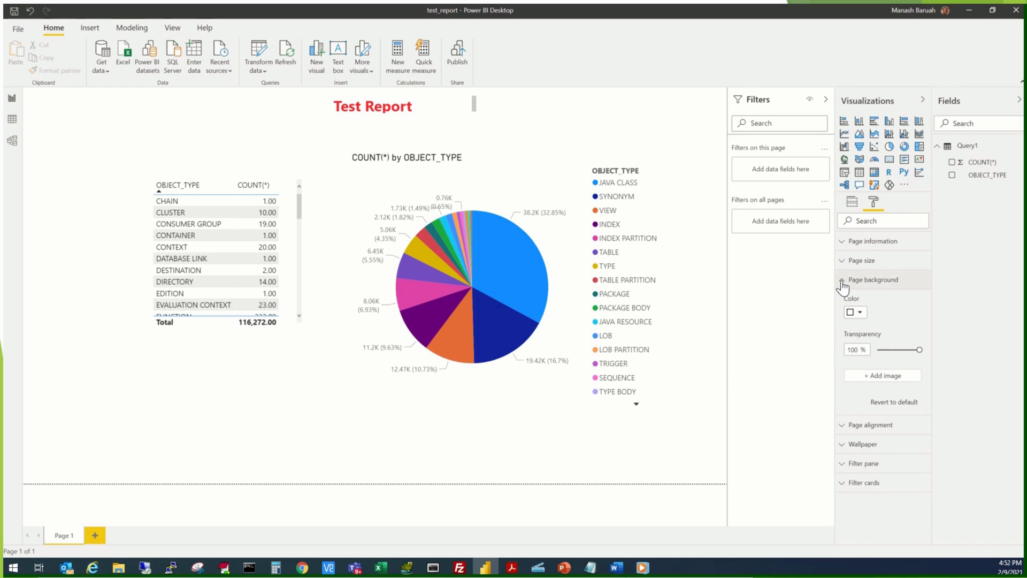
click(859, 312)
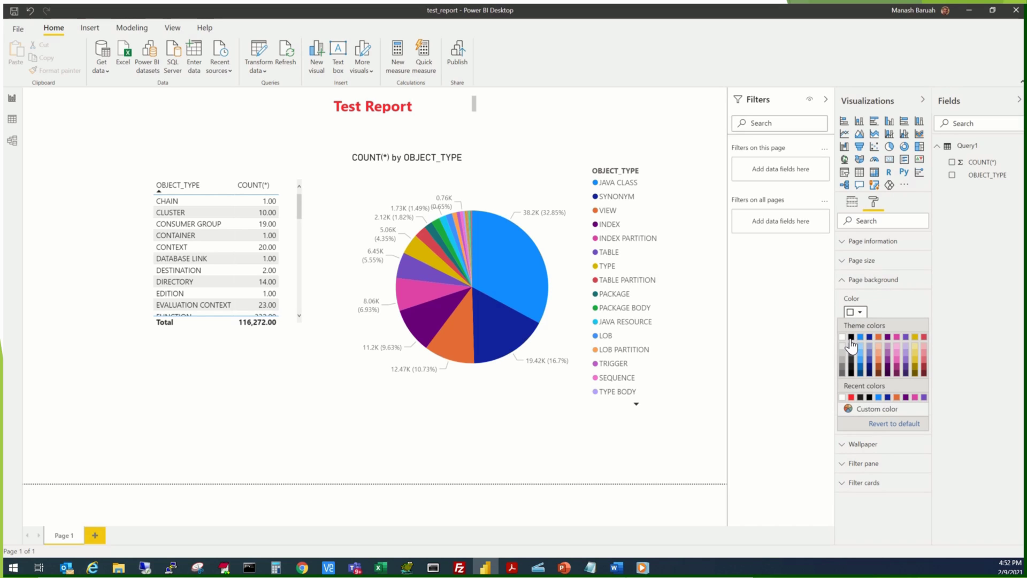
click(851, 336)
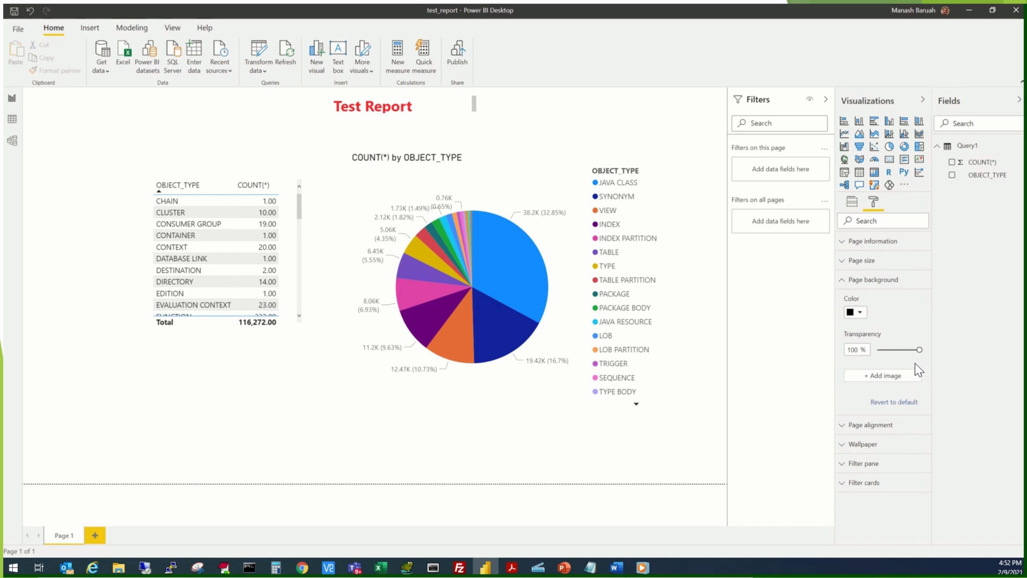
click(607, 443)
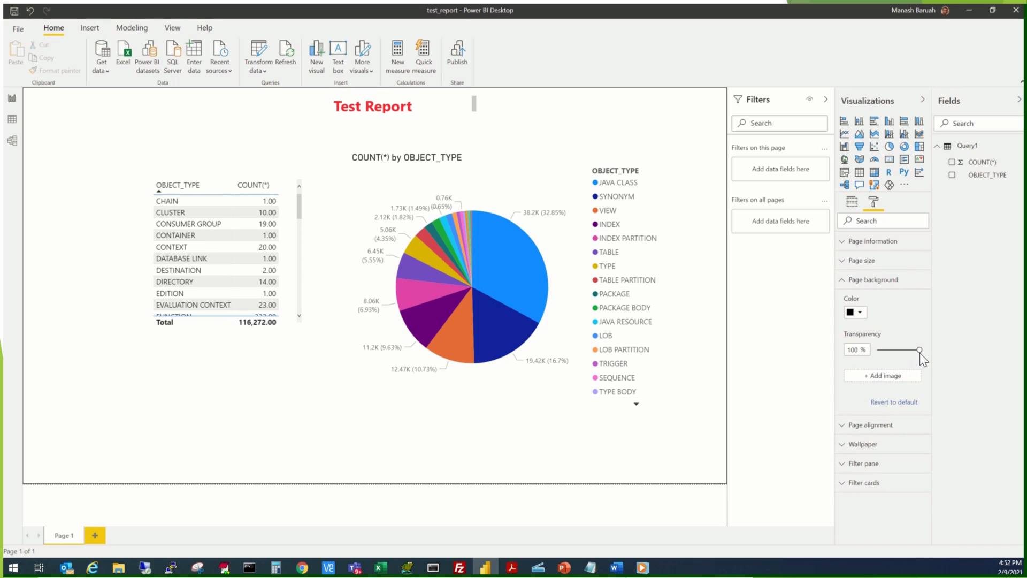
drag(919, 351, 873, 350)
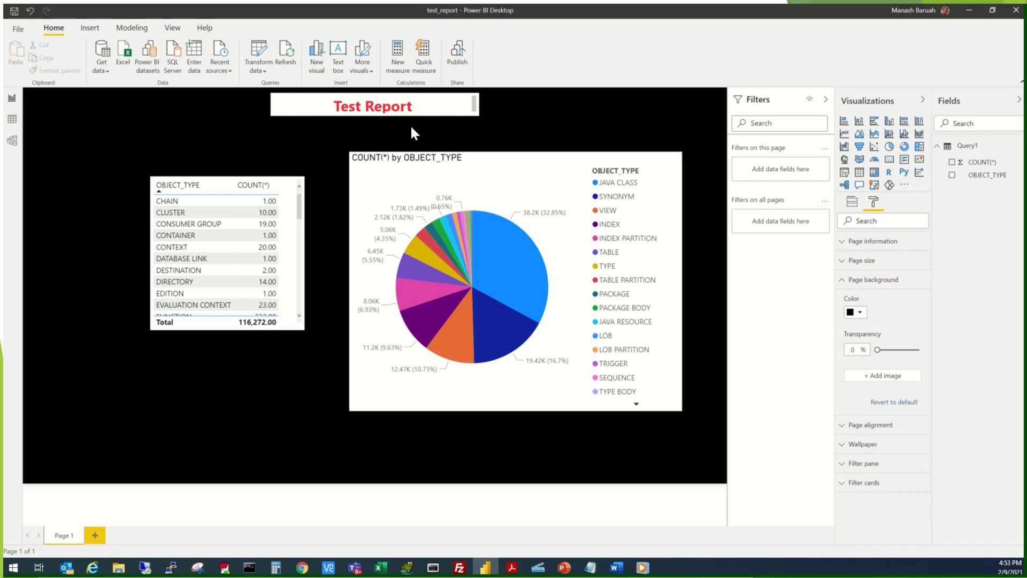
click(439, 113)
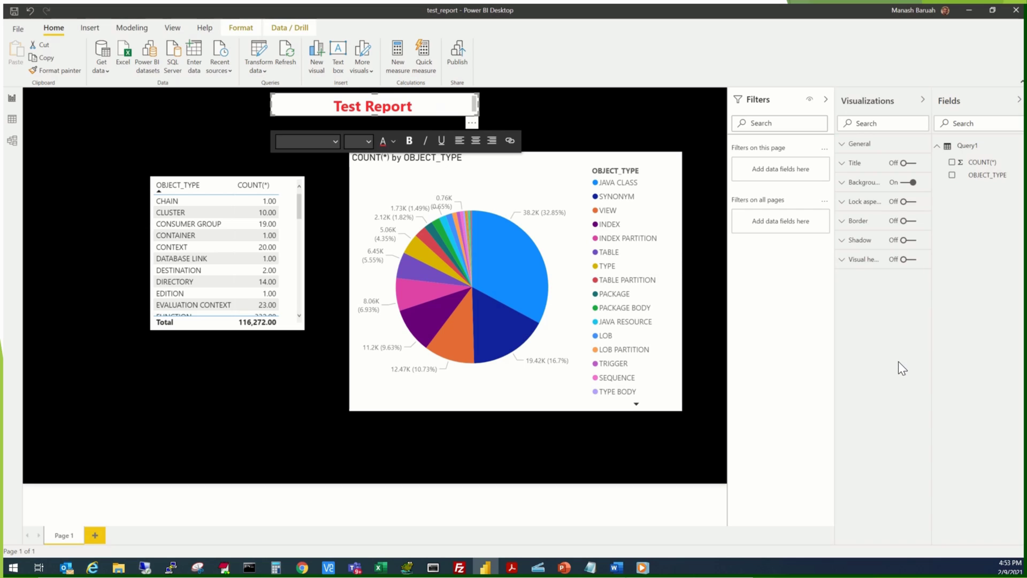
- Set the title box background transparency to 100% so the red text shows on black
click(842, 185)
drag(878, 252, 938, 261)
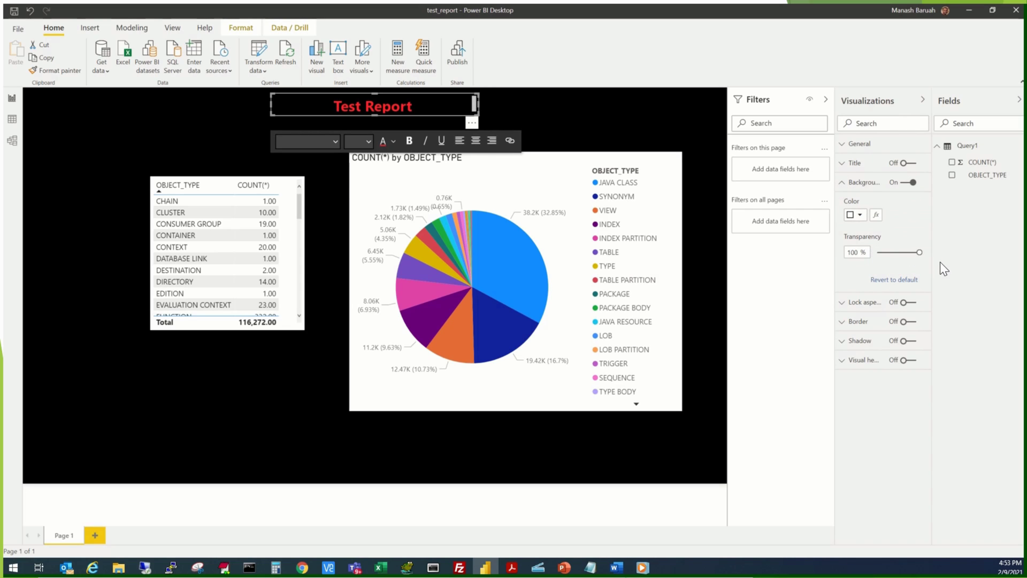
click(551, 109)
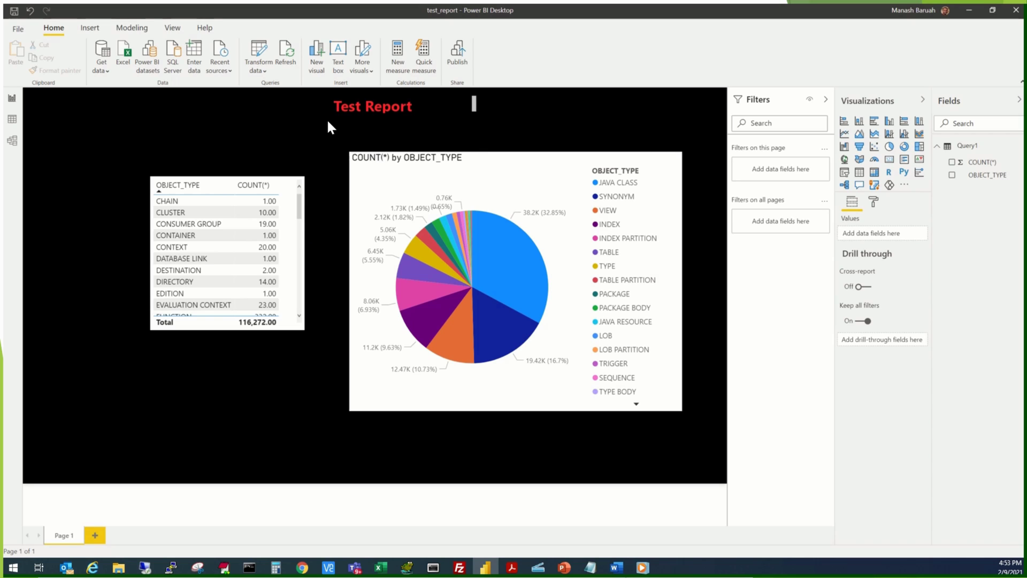
click(423, 105)
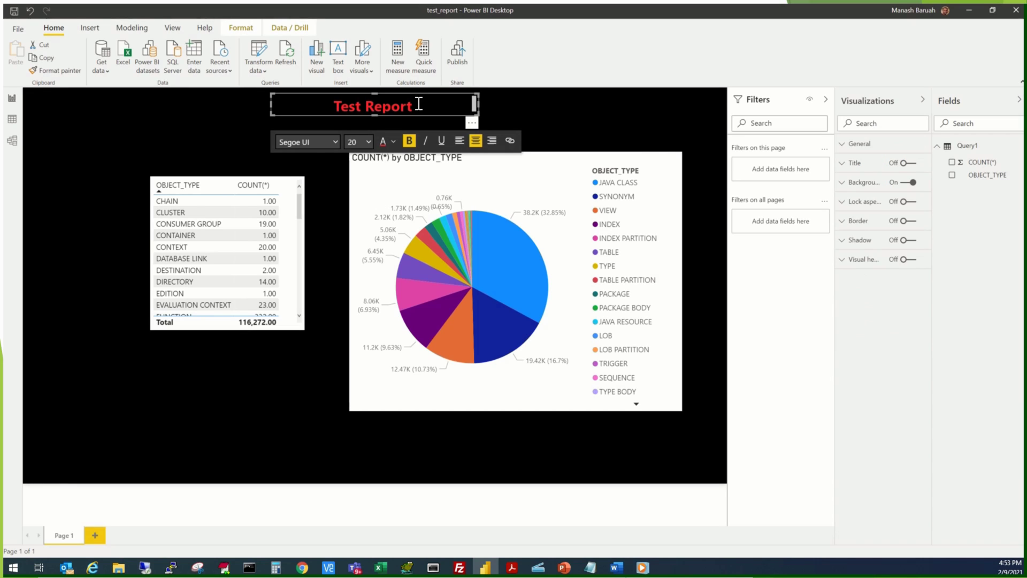
click(807, 229)
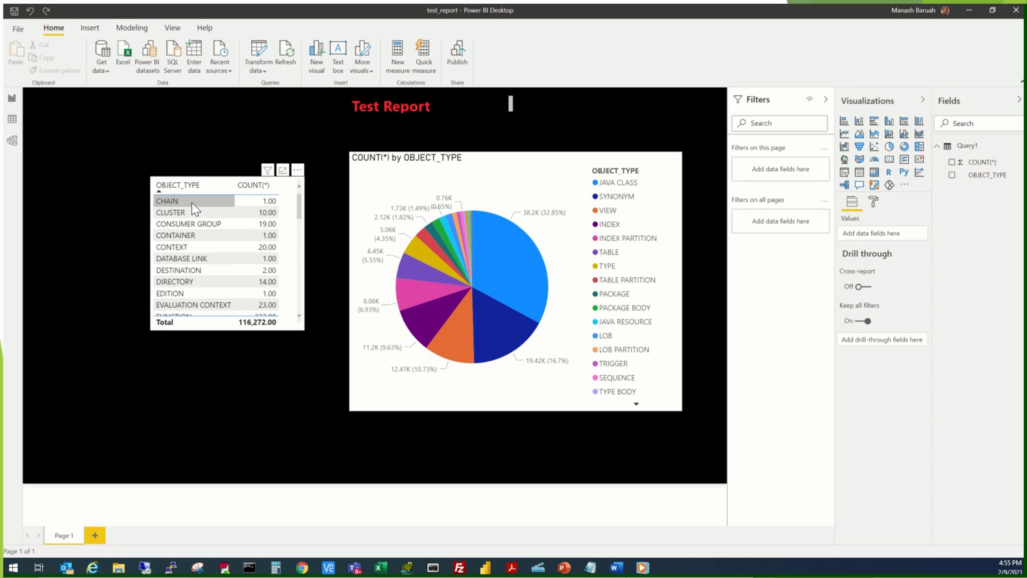
- Sort the OBJECT_TYPE table by COUNT(*) from highest to lowest
click(268, 190)
click(254, 184)
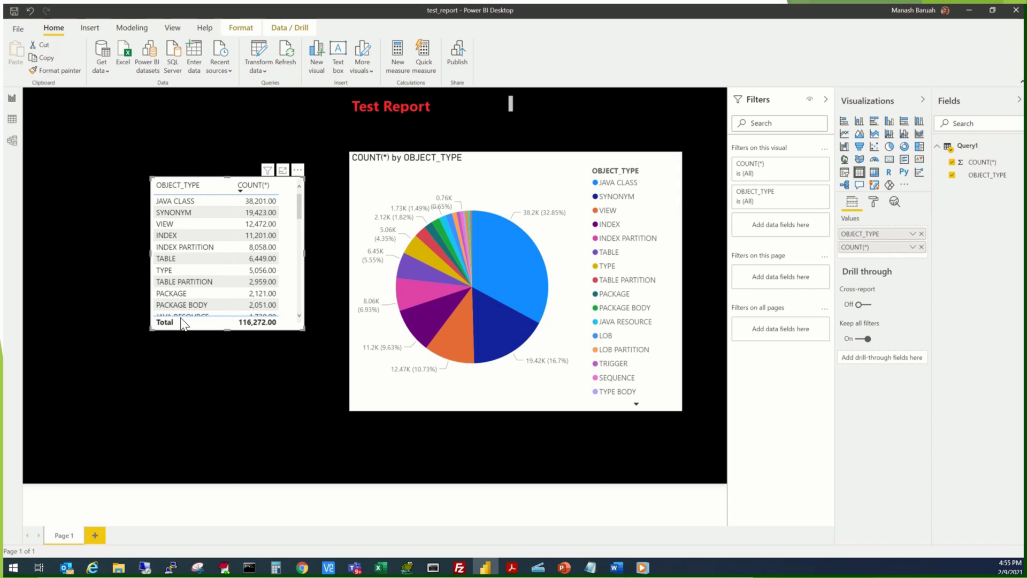
click(874, 202)
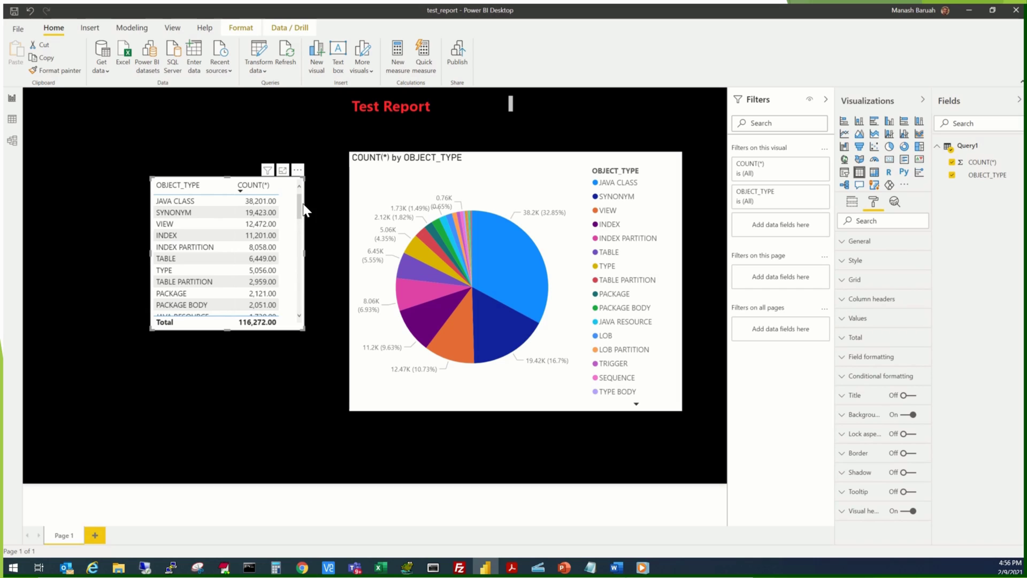
- In Field formatting, give the COUNT(*) column 0 decimal places
click(842, 359)
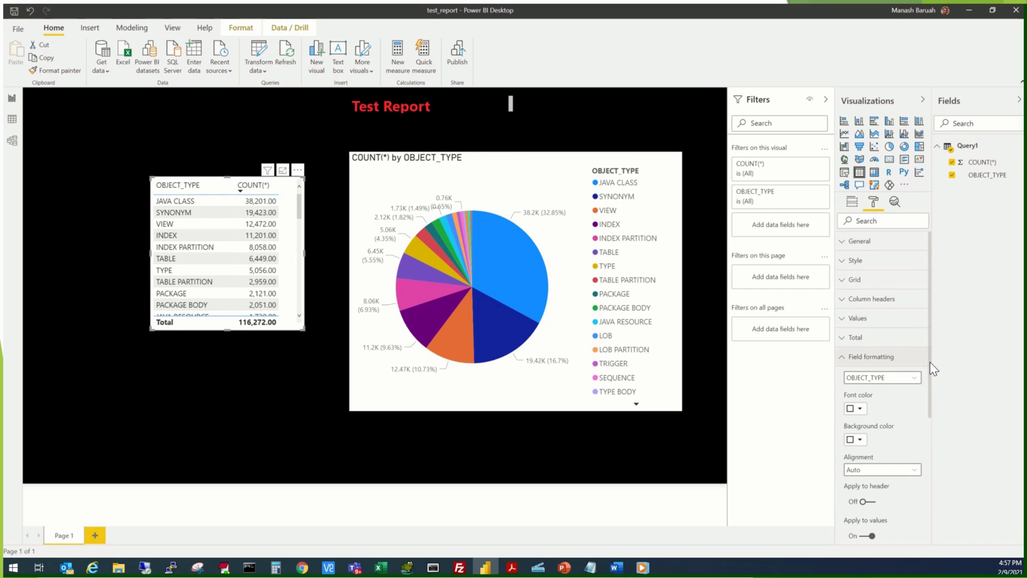
scroll(930, 362, down, 2)
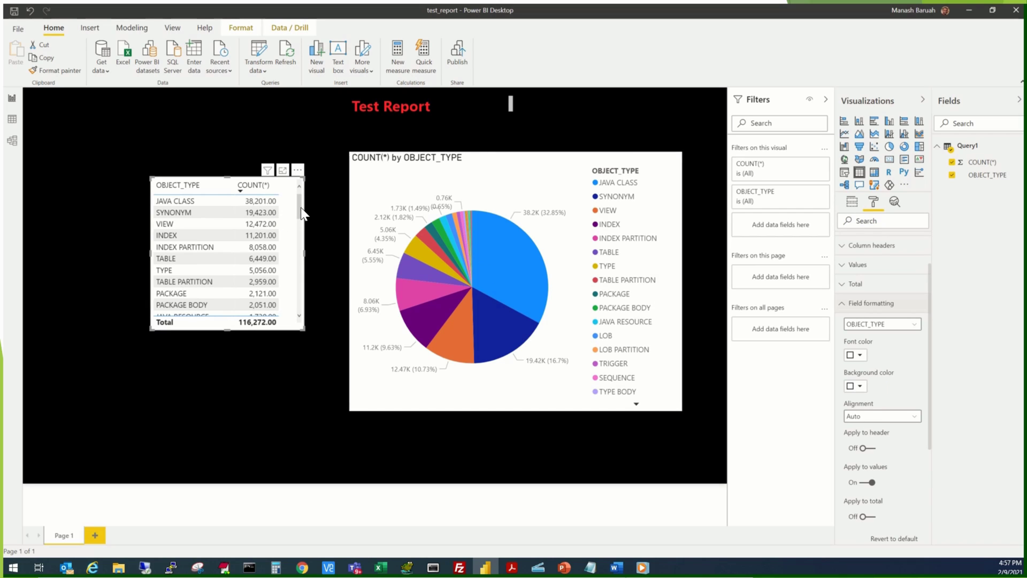
click(915, 325)
click(879, 348)
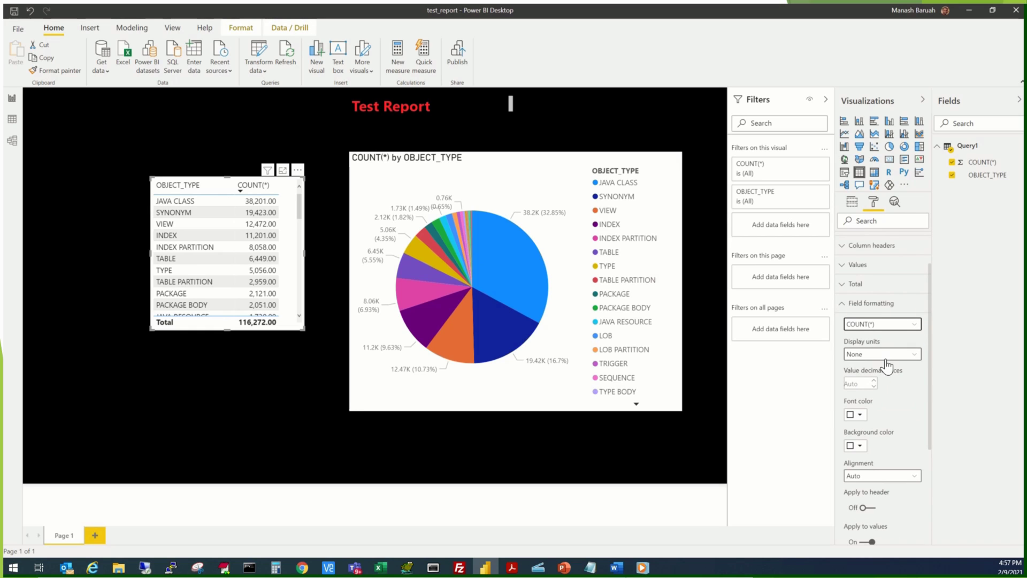
drag(928, 344, 934, 418)
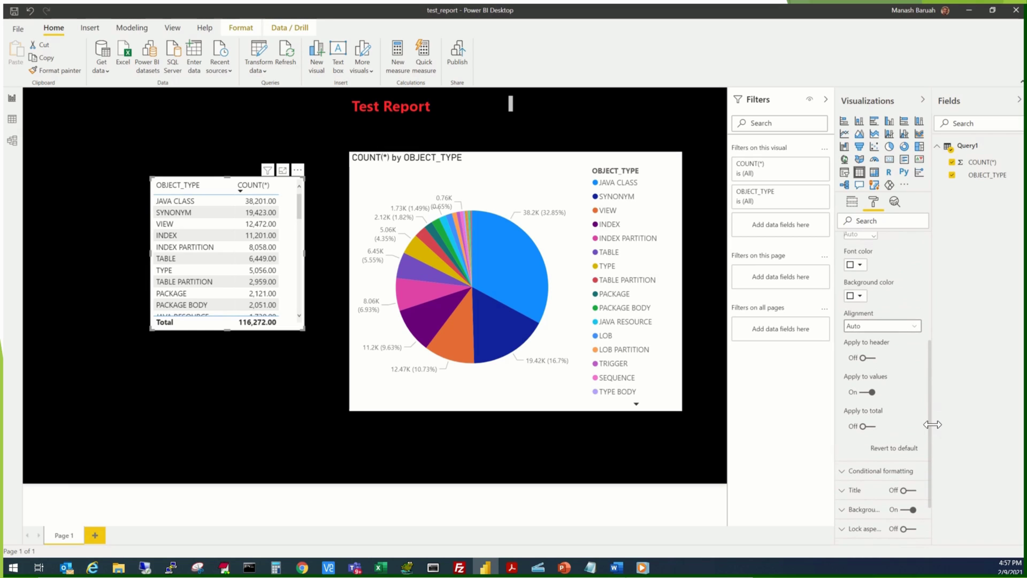
scroll(904, 406, up, 2)
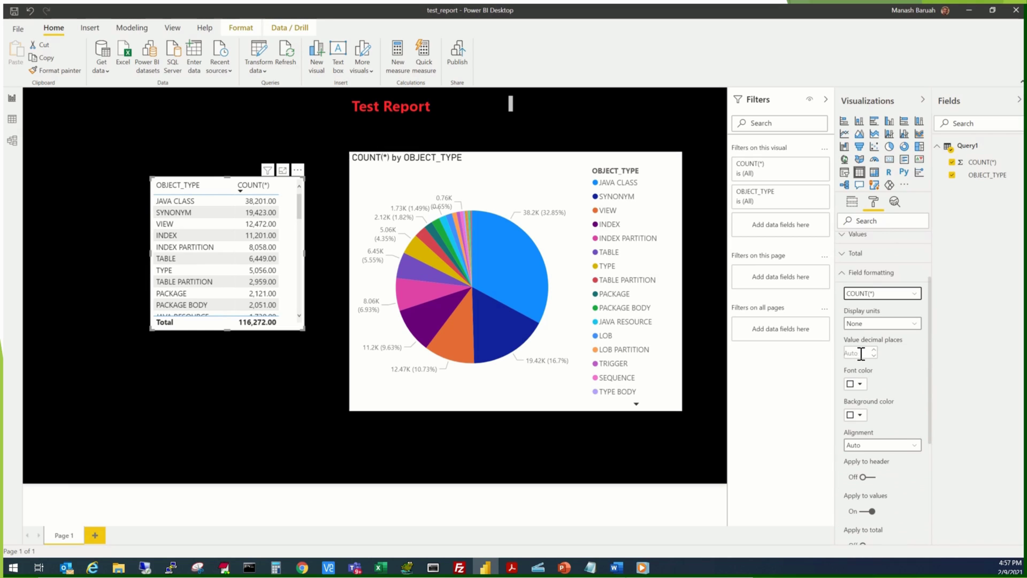
click(859, 353)
text(0)
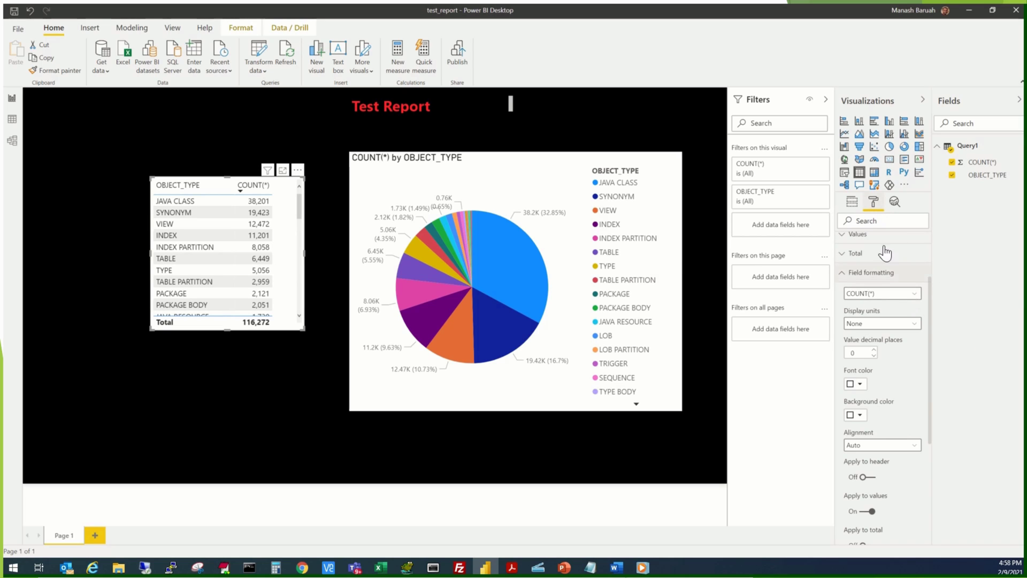
scroll(929, 327, up, 3)
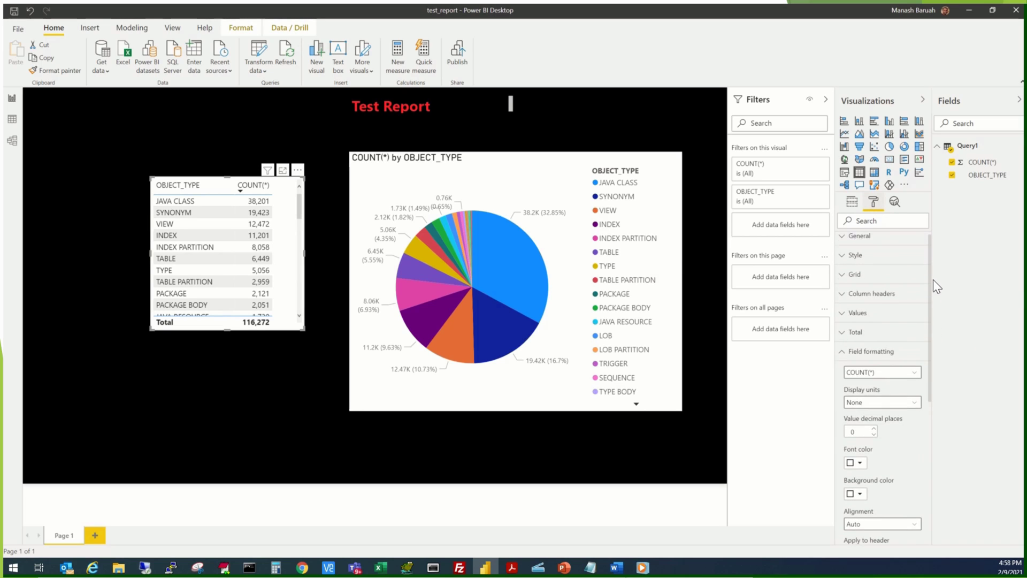
click(841, 359)
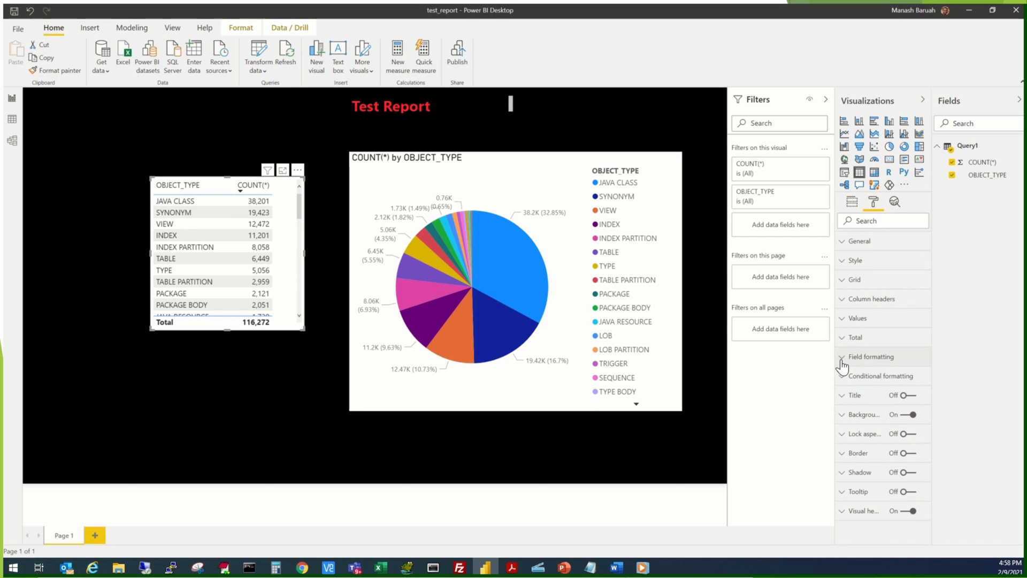
- Set the table's background transparency to 100%, keeping the white colour
click(842, 421)
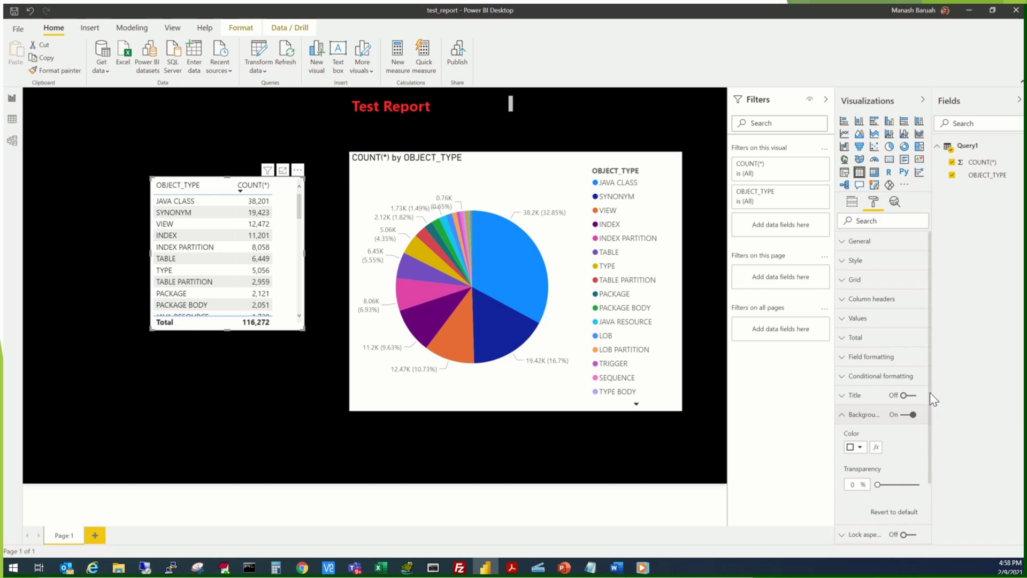
scroll(929, 407, down, 2)
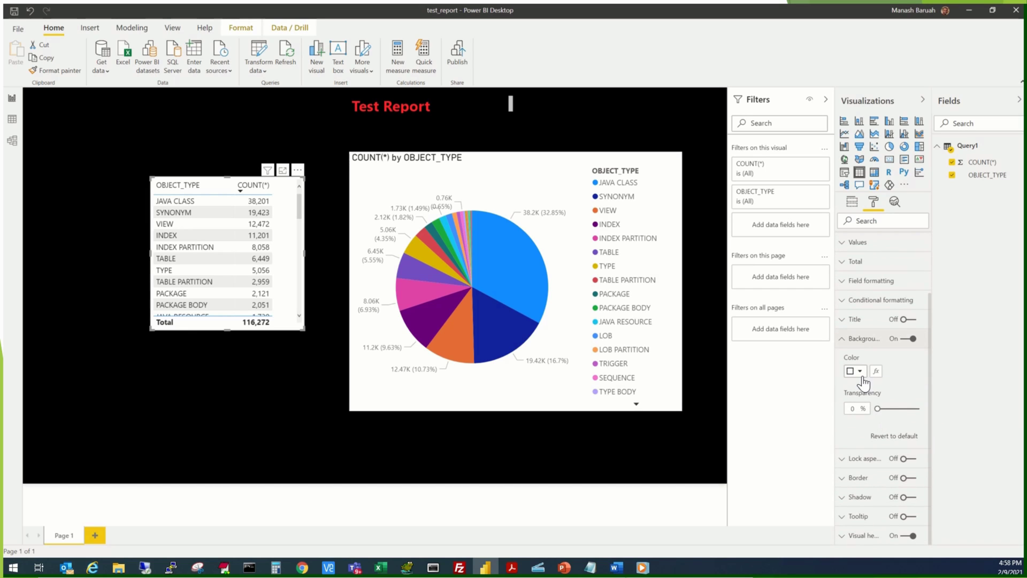
click(859, 372)
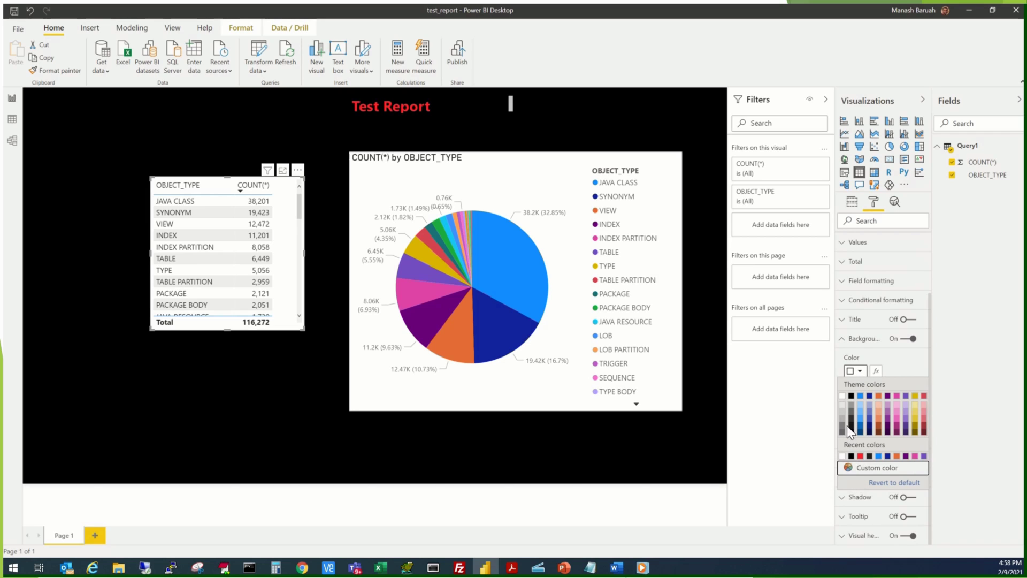
click(837, 361)
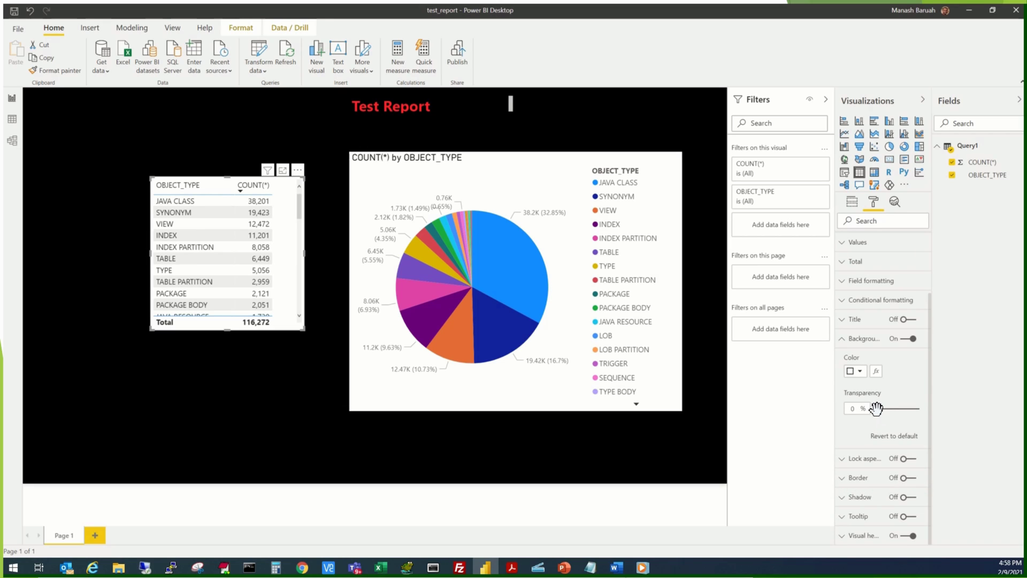
drag(876, 409, 919, 409)
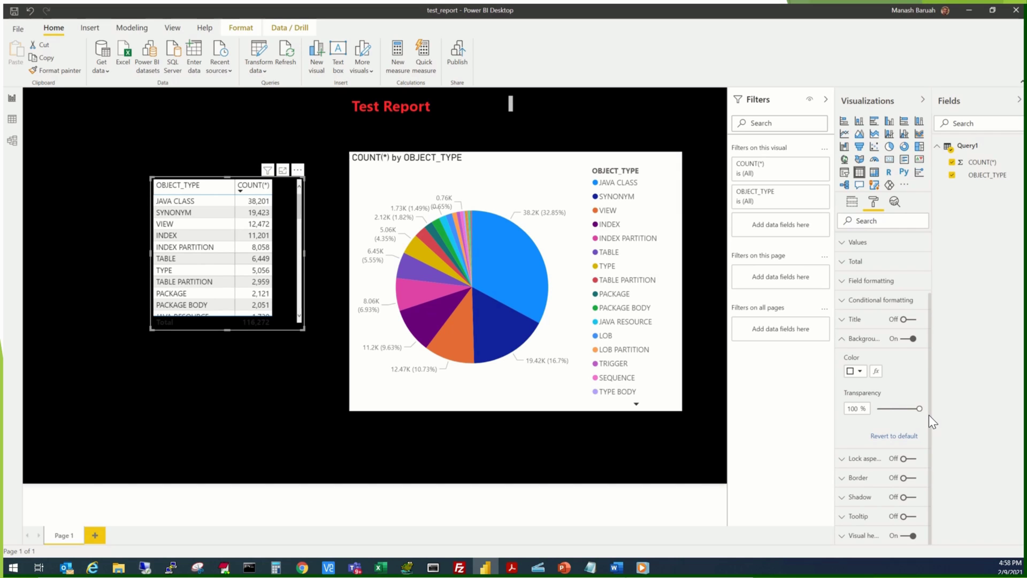
click(288, 402)
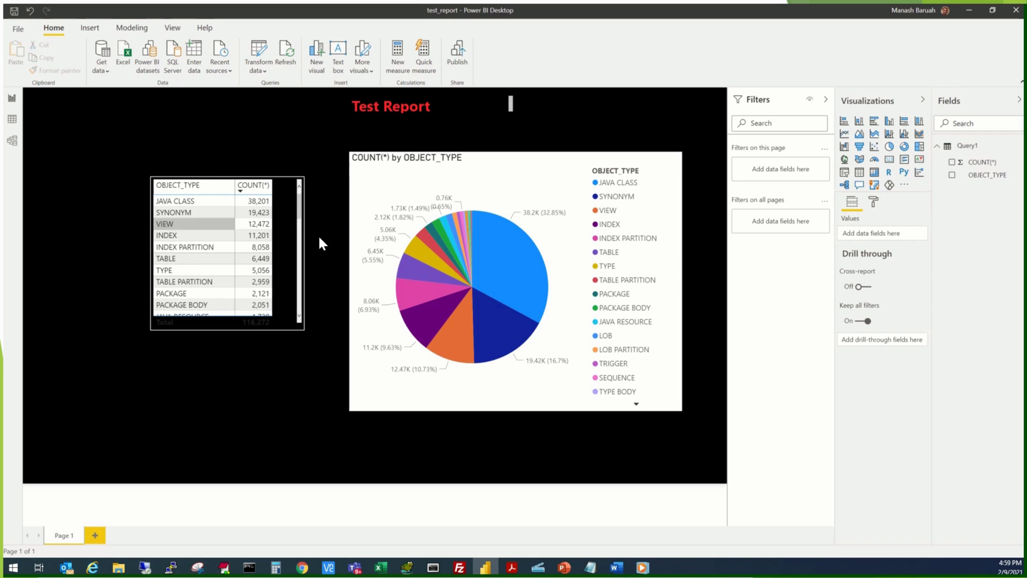
- Format the OBJECT_TYPE column with white font and black background
click(273, 199)
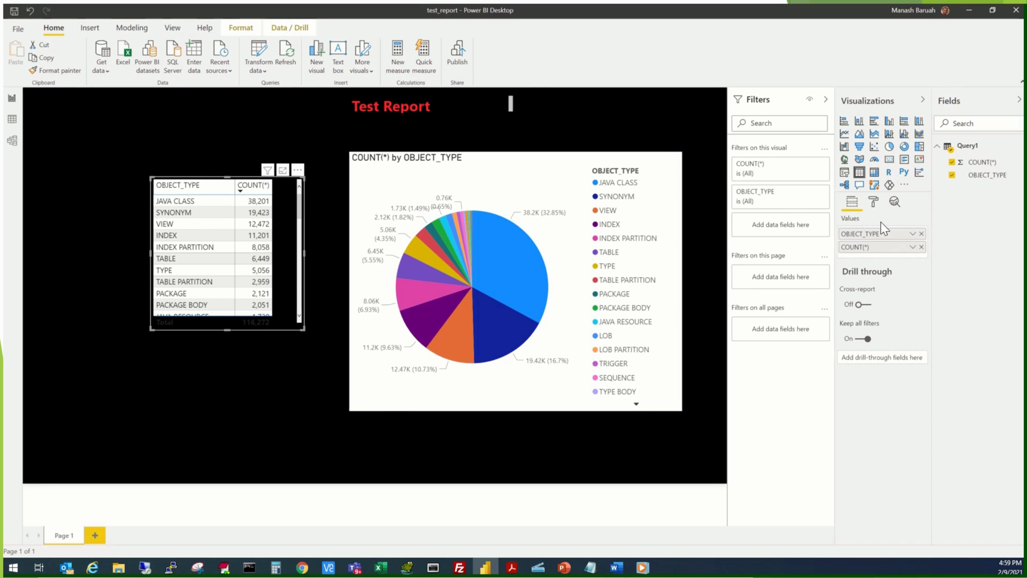
click(873, 204)
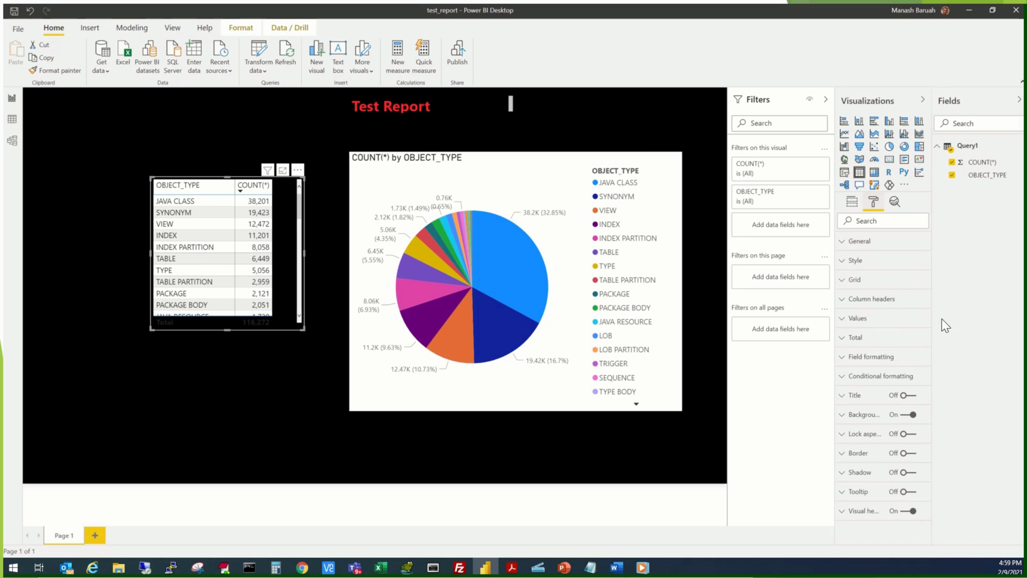
click(853, 356)
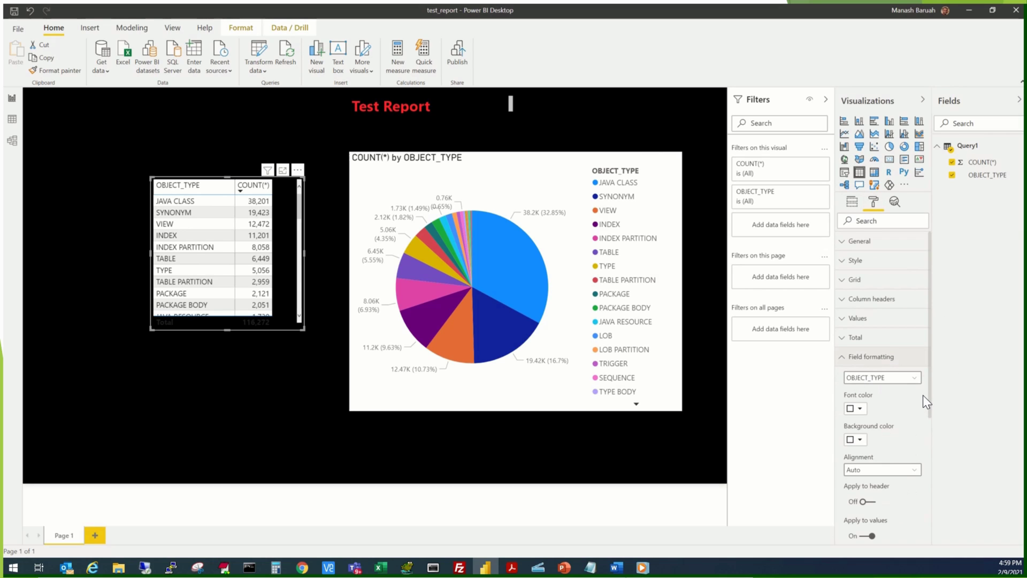
click(859, 409)
click(851, 434)
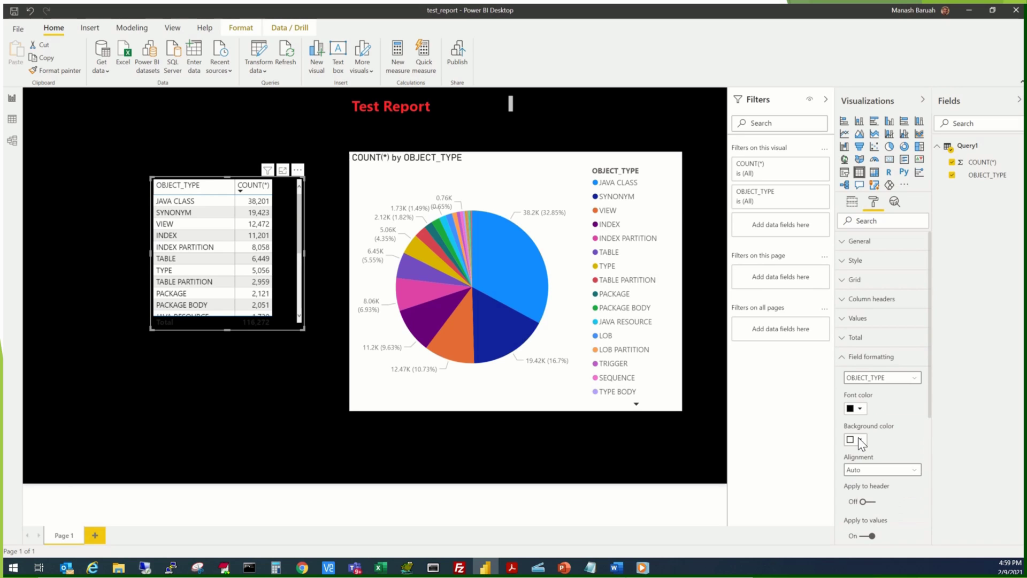
scroll(922, 439, down, 1)
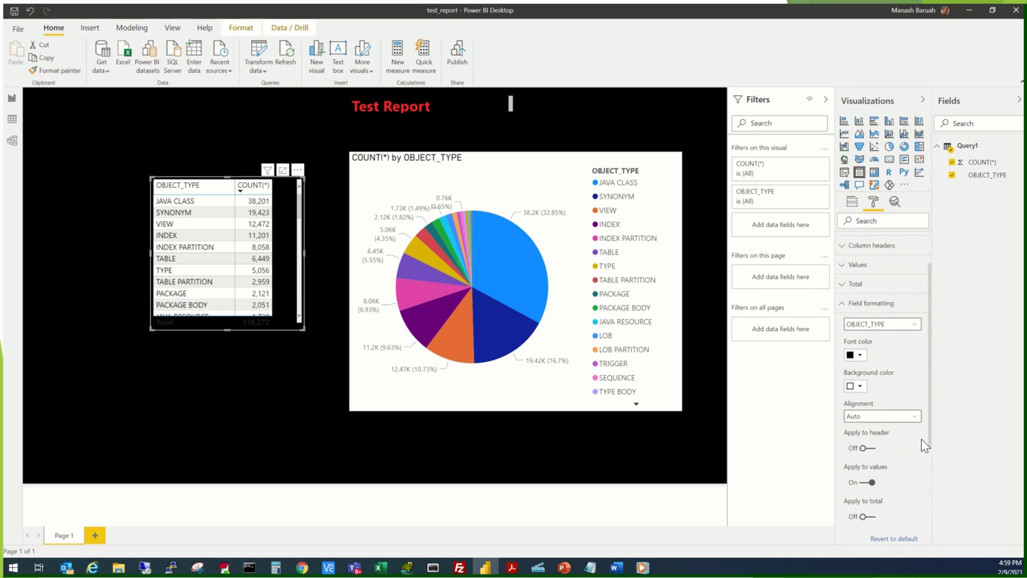
click(859, 356)
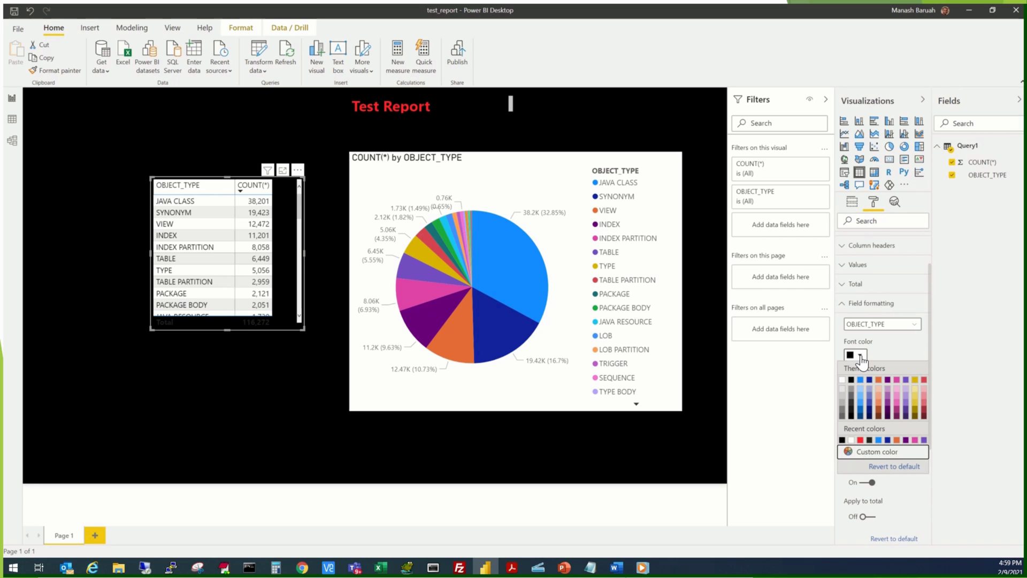
click(842, 380)
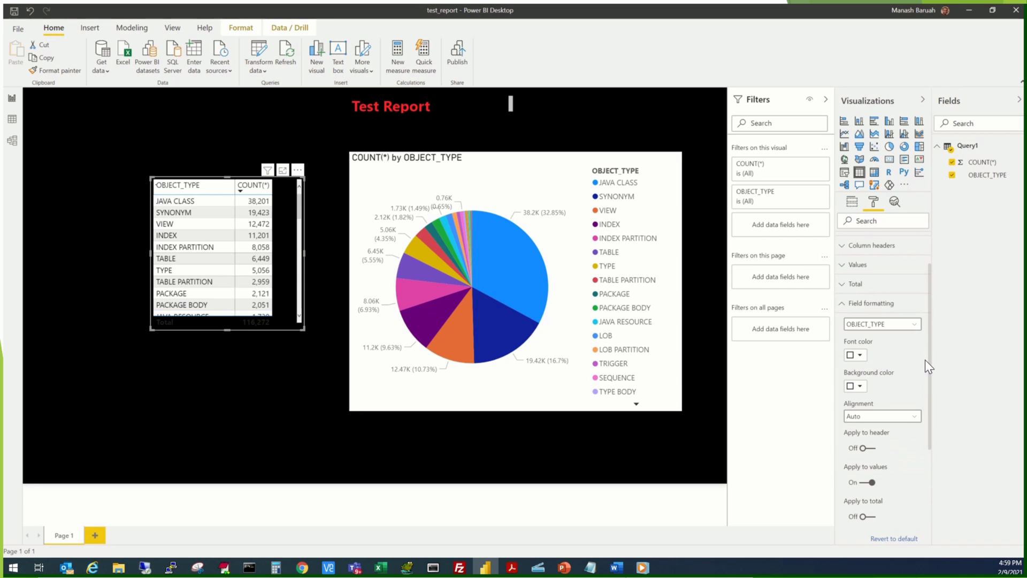
click(859, 386)
click(851, 411)
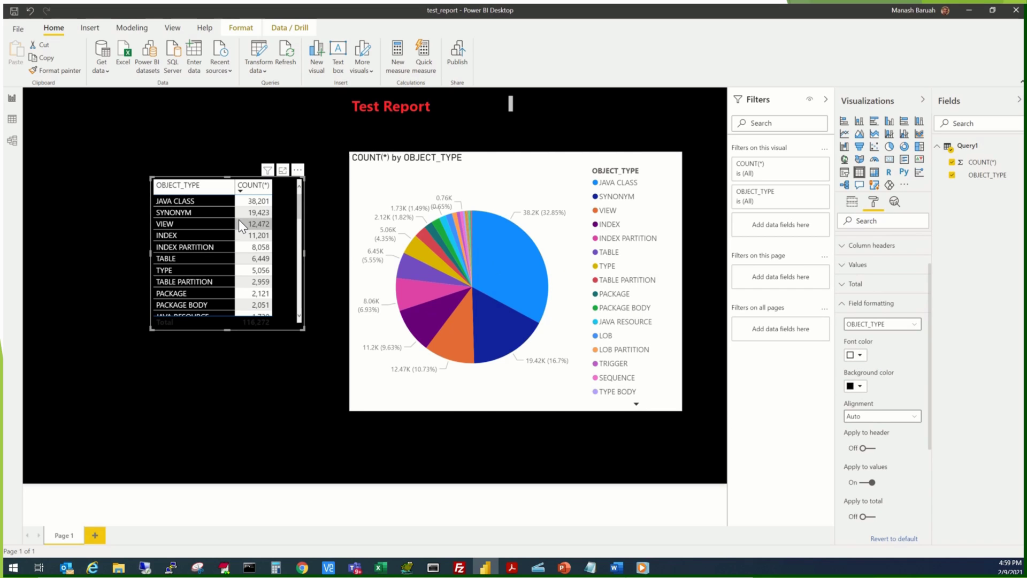
- Format the COUNT(*) column with black cell background and white font
click(913, 324)
click(860, 349)
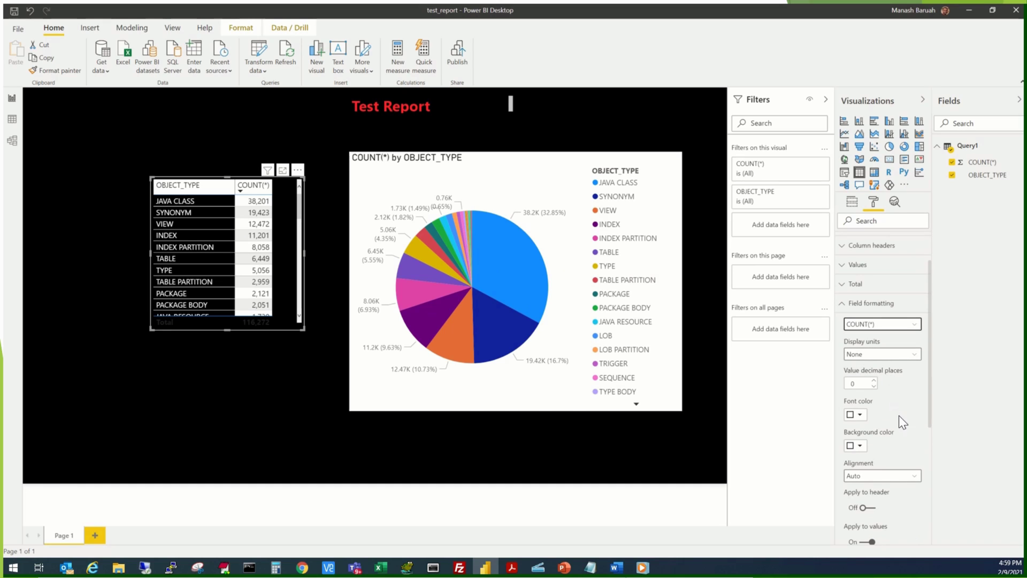
scroll(853, 398, down, 1)
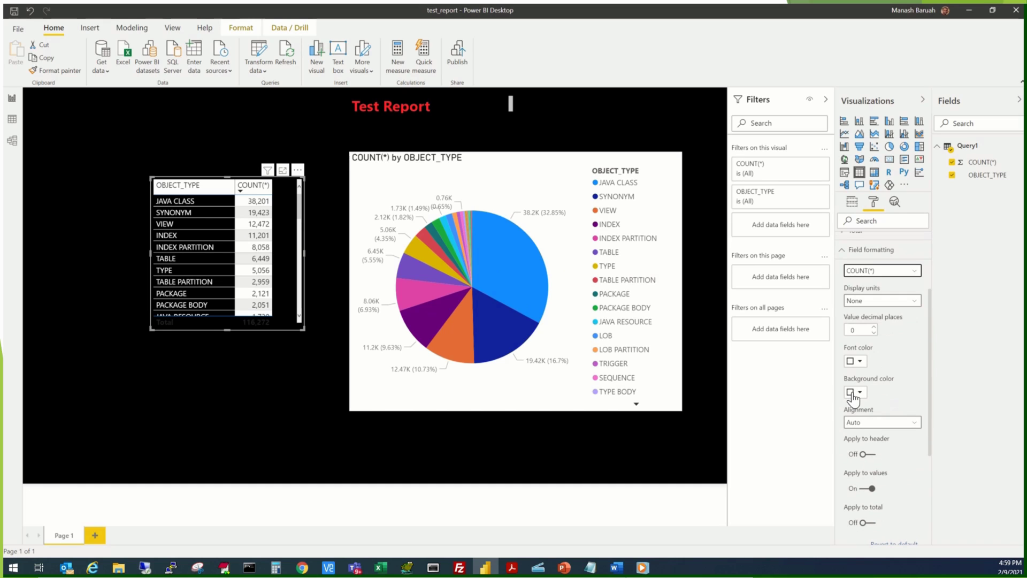
click(860, 362)
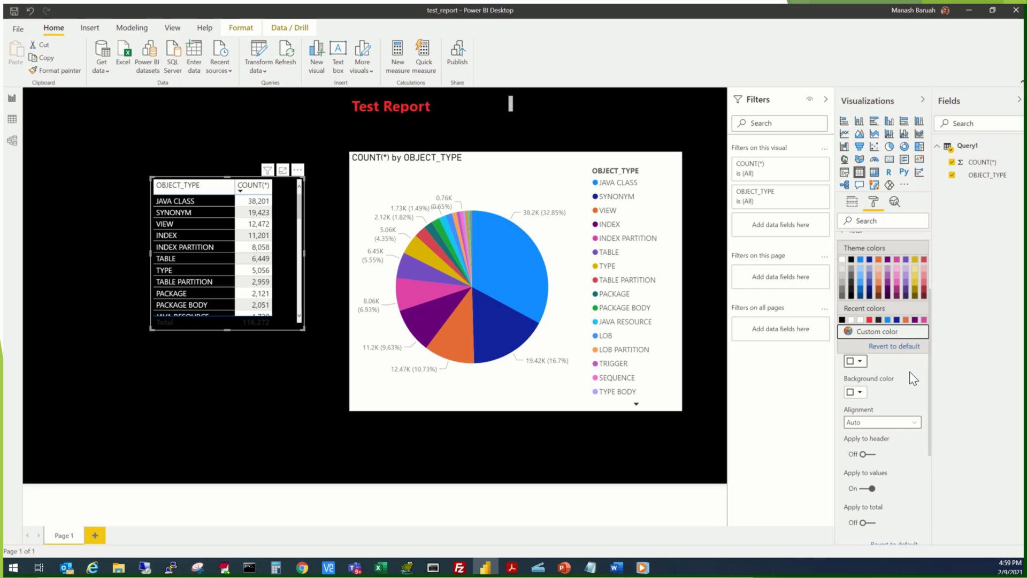
click(892, 395)
click(860, 392)
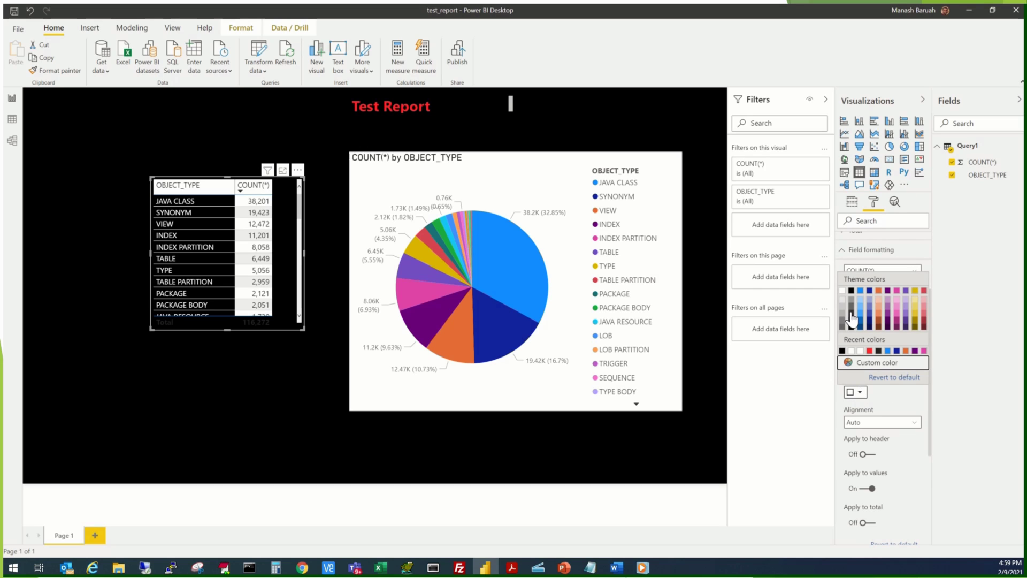
click(851, 291)
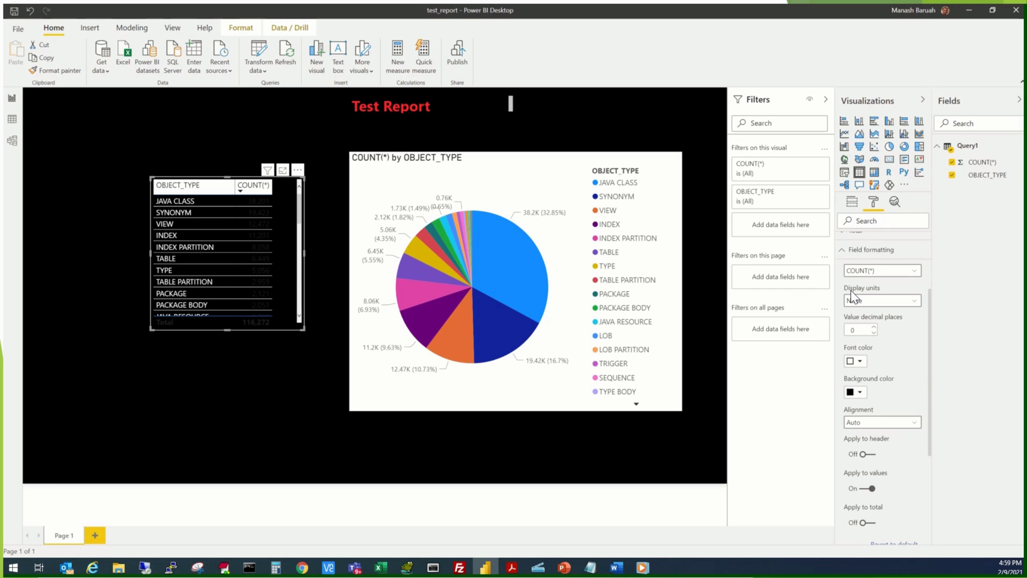
click(859, 362)
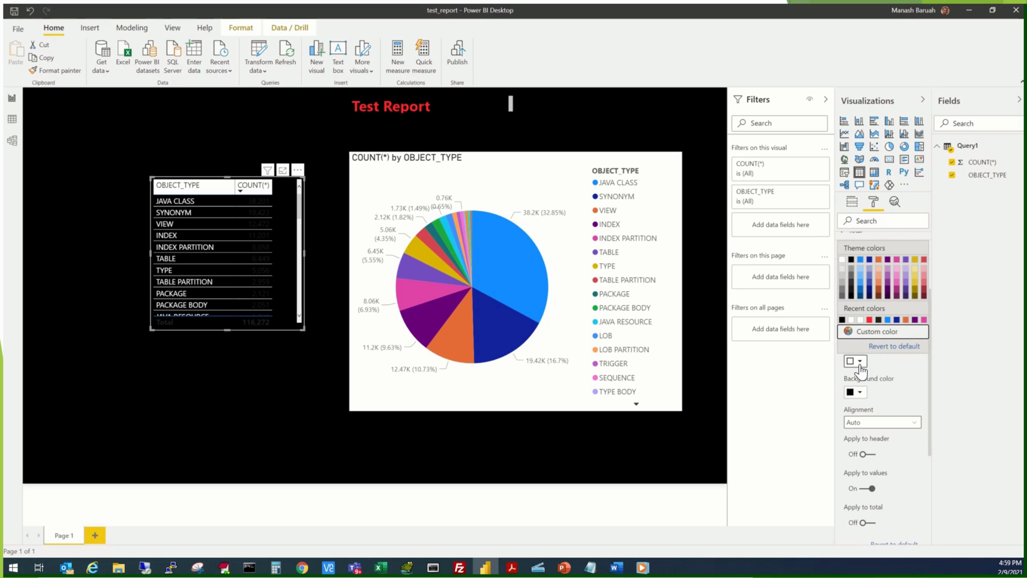
click(843, 262)
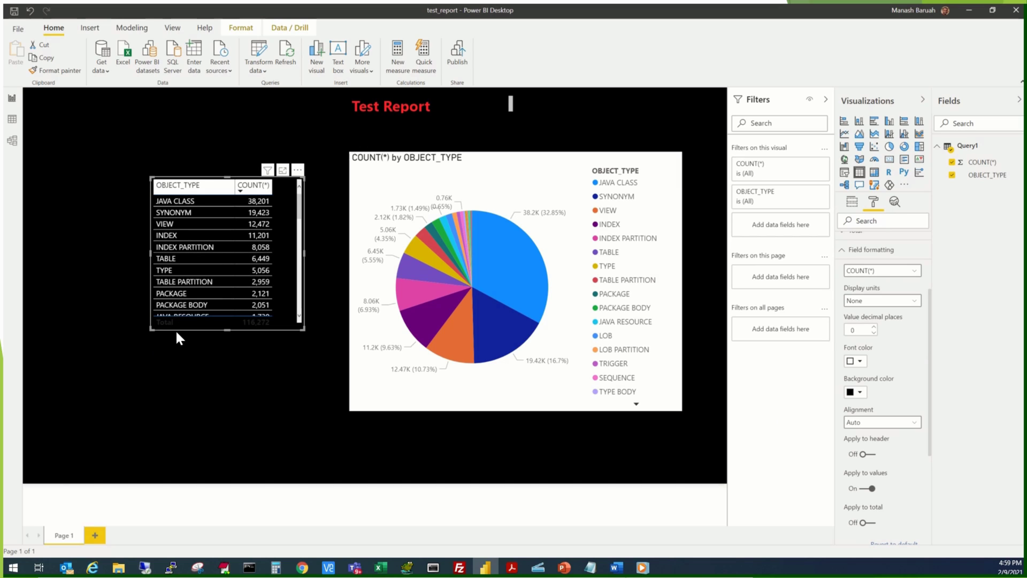
- Sort the table by its COUNT(*) values
click(240, 192)
drag(929, 369, 931, 328)
scroll(931, 327, up, 1)
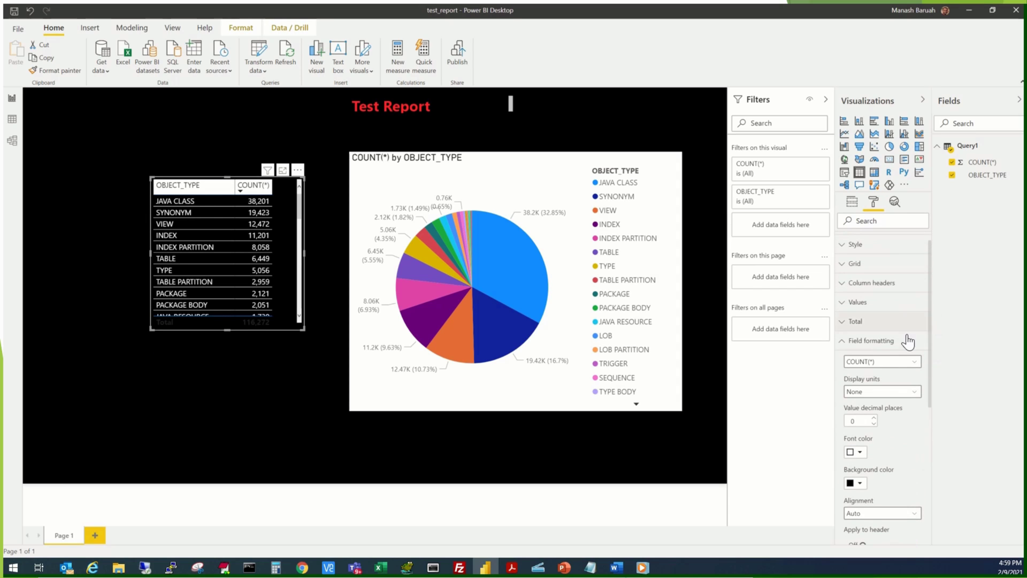
click(843, 343)
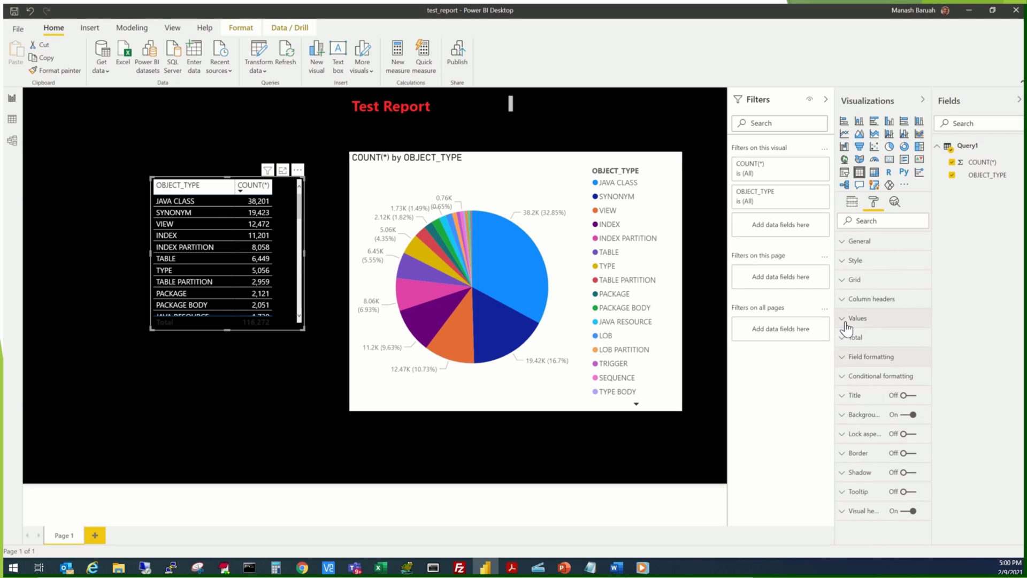
- Give the table's column headers white font on a black background
click(842, 302)
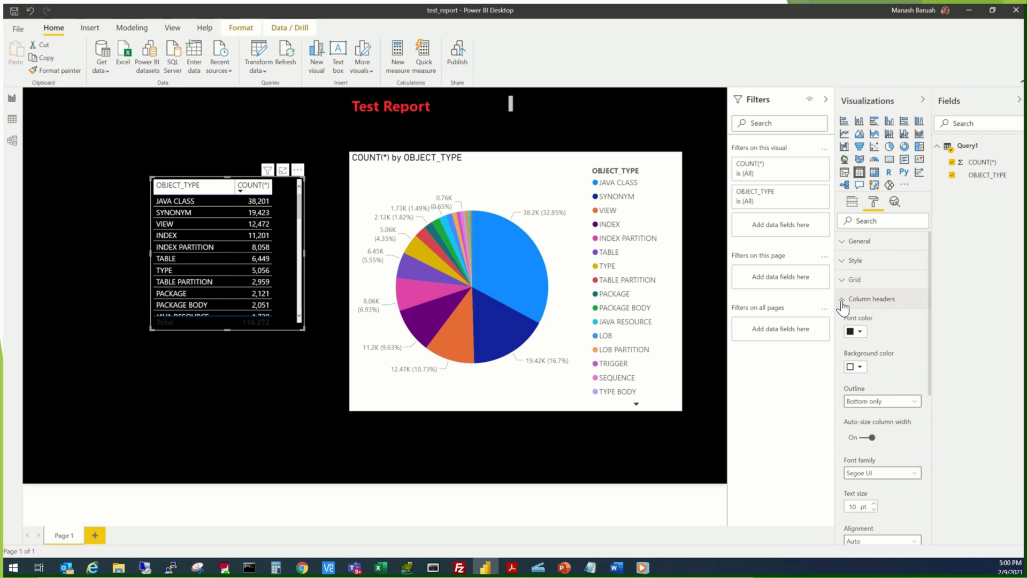
click(860, 332)
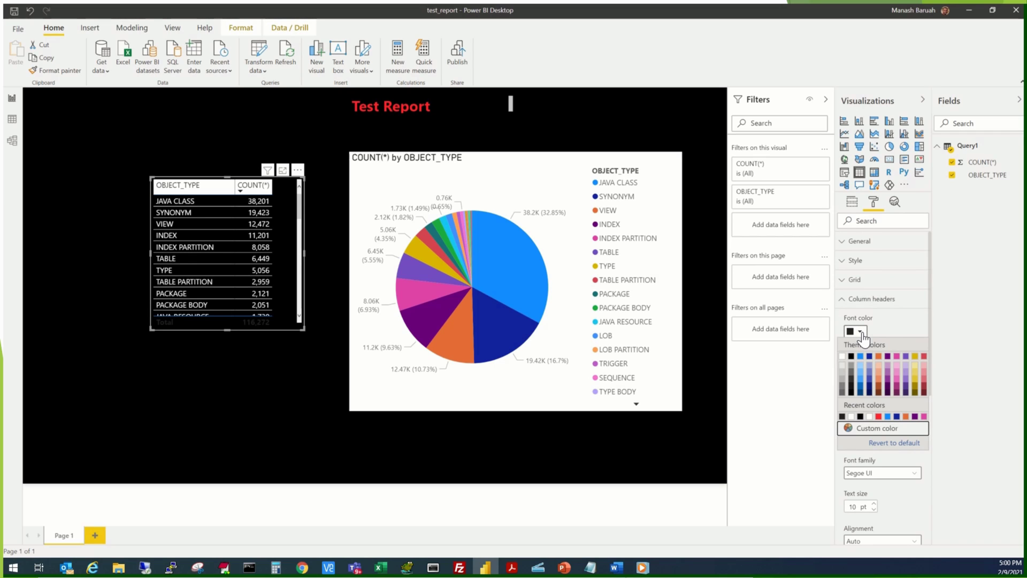
click(842, 356)
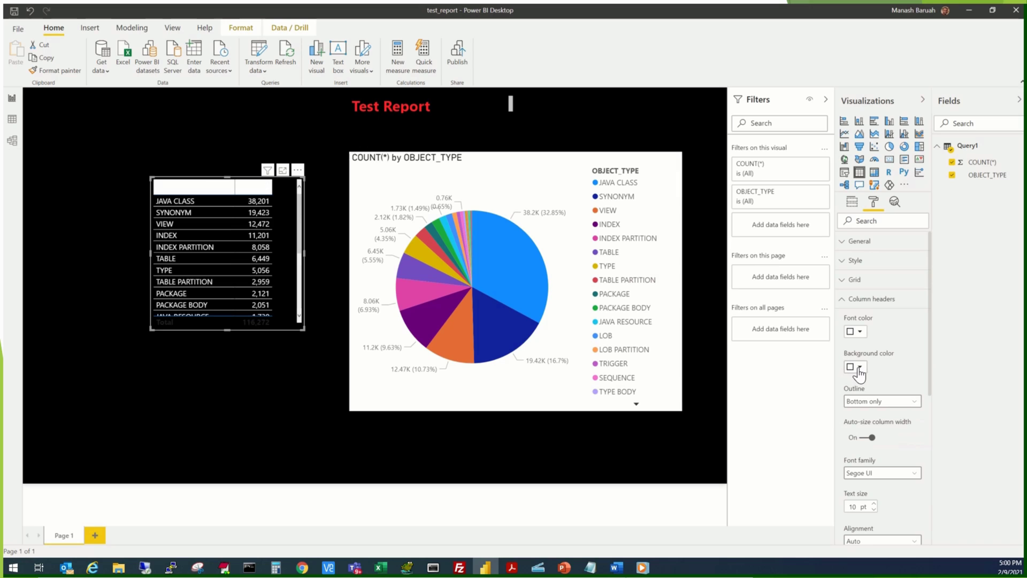
click(858, 368)
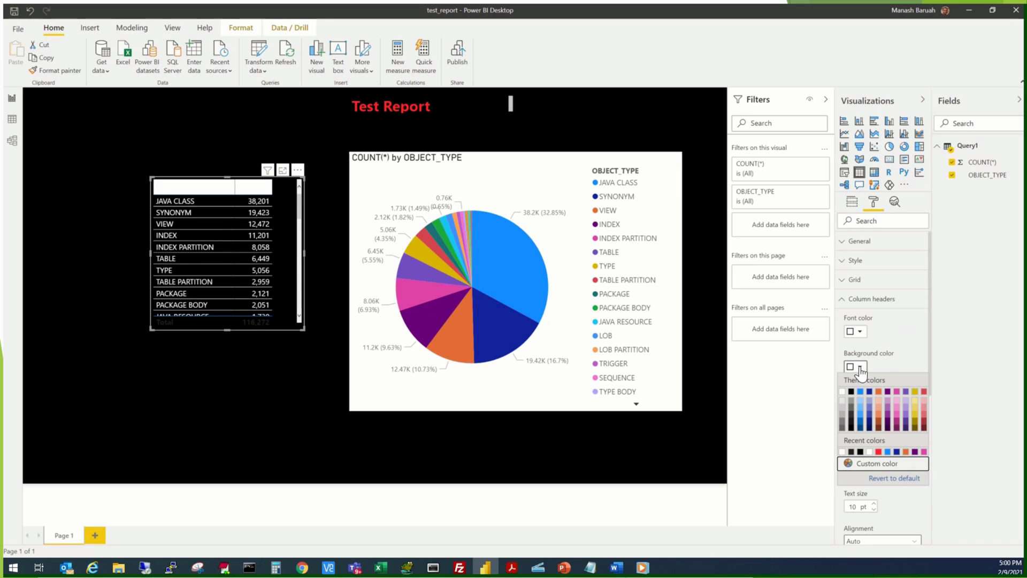
click(851, 391)
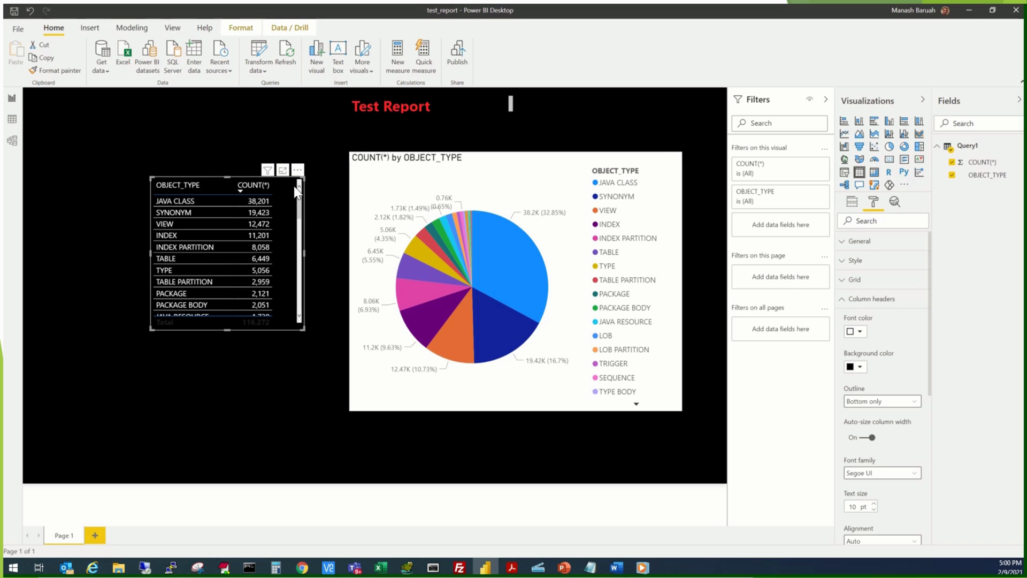
click(845, 302)
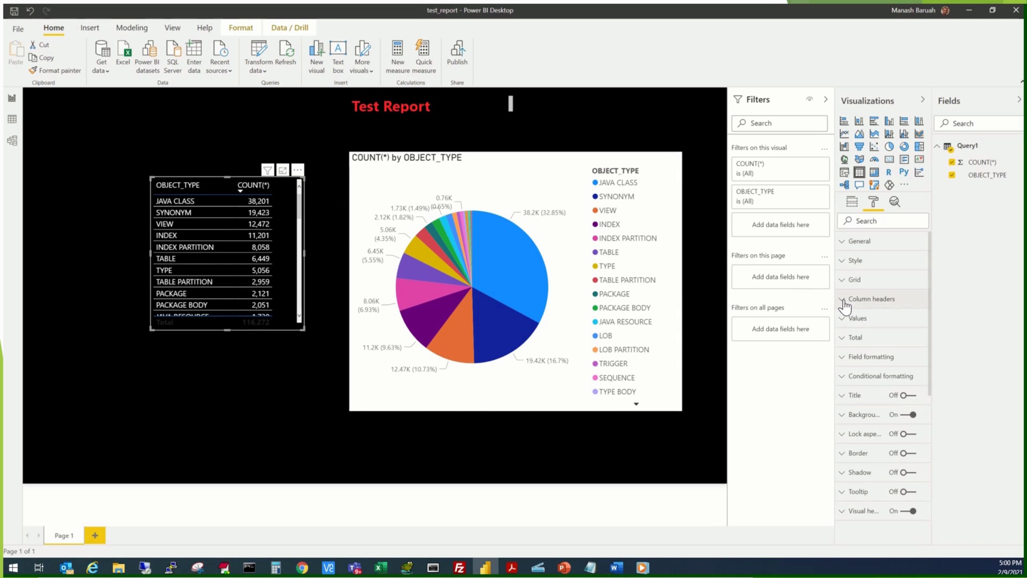
- Toggle the table's Total row off and back on, and colour its text red
click(850, 337)
scroll(929, 372, down, 1)
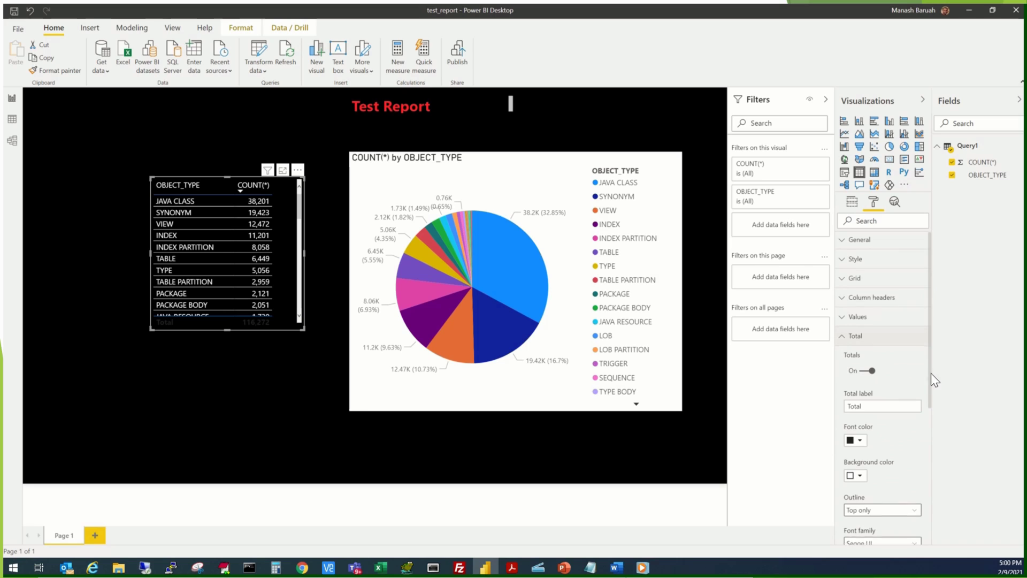
click(870, 323)
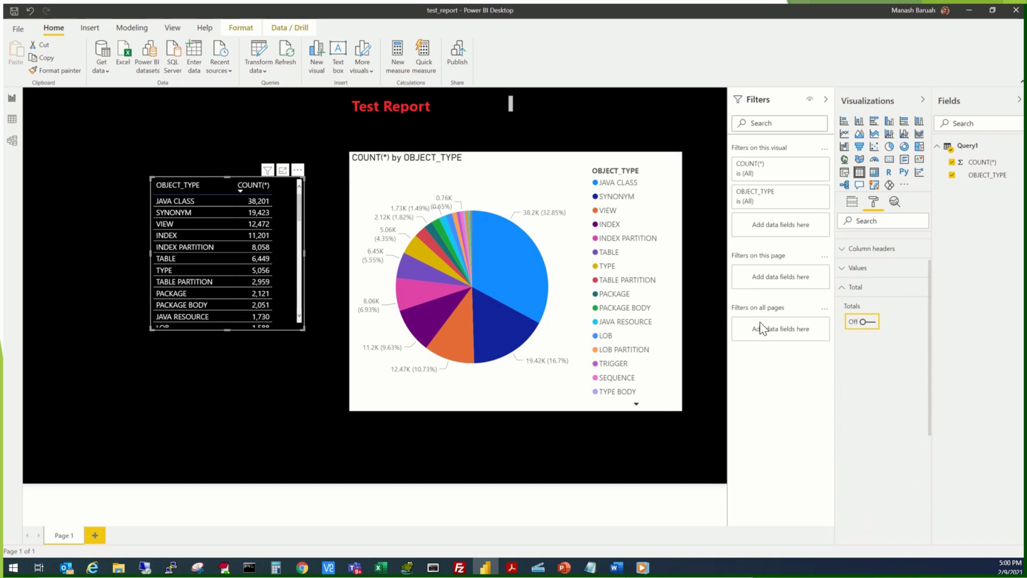
click(863, 323)
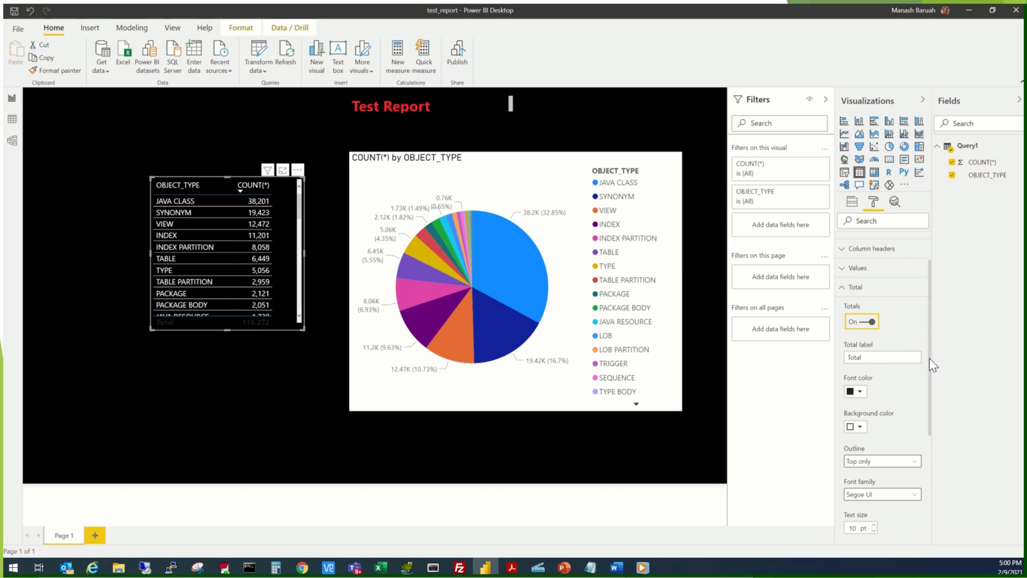
drag(930, 357, 929, 371)
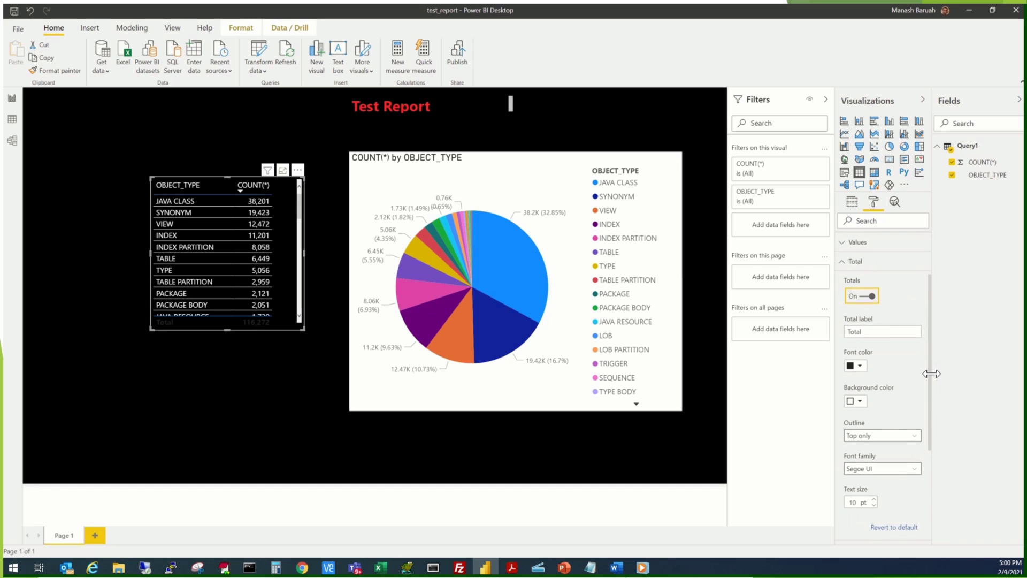
click(861, 368)
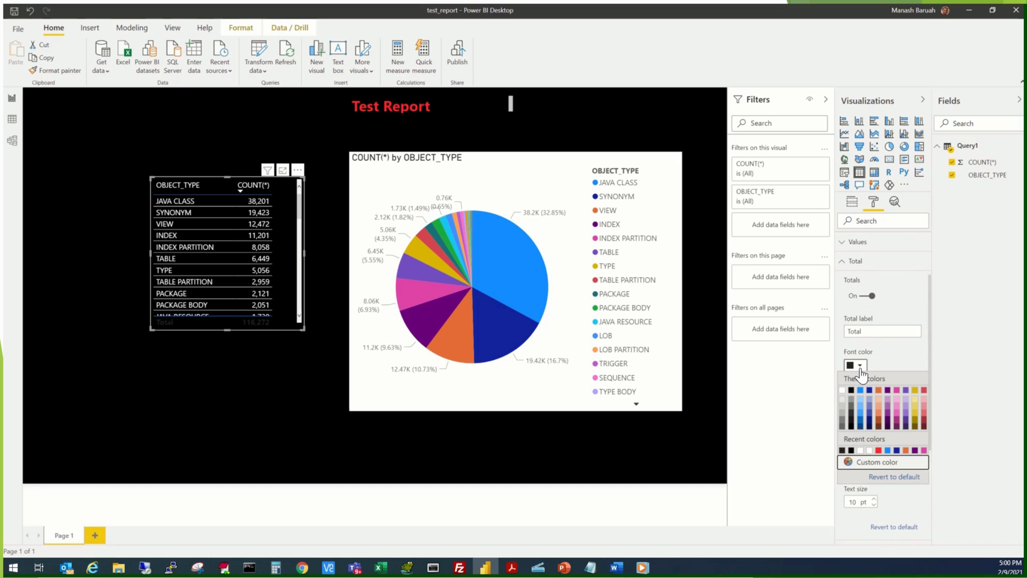
click(878, 450)
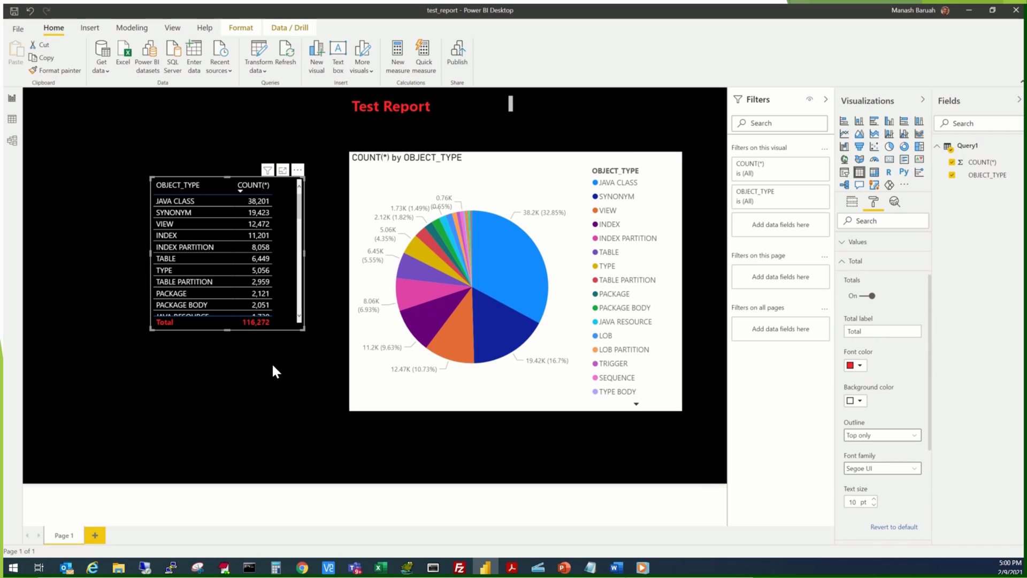
click(265, 348)
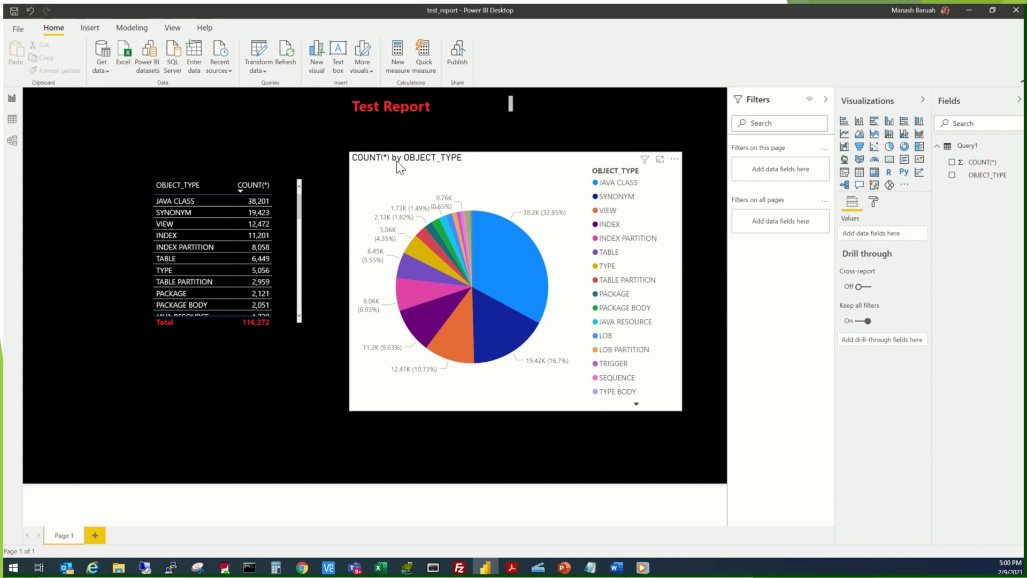
- Change the pie chart's title text to 'OBJECT TYPE CHART'
click(367, 169)
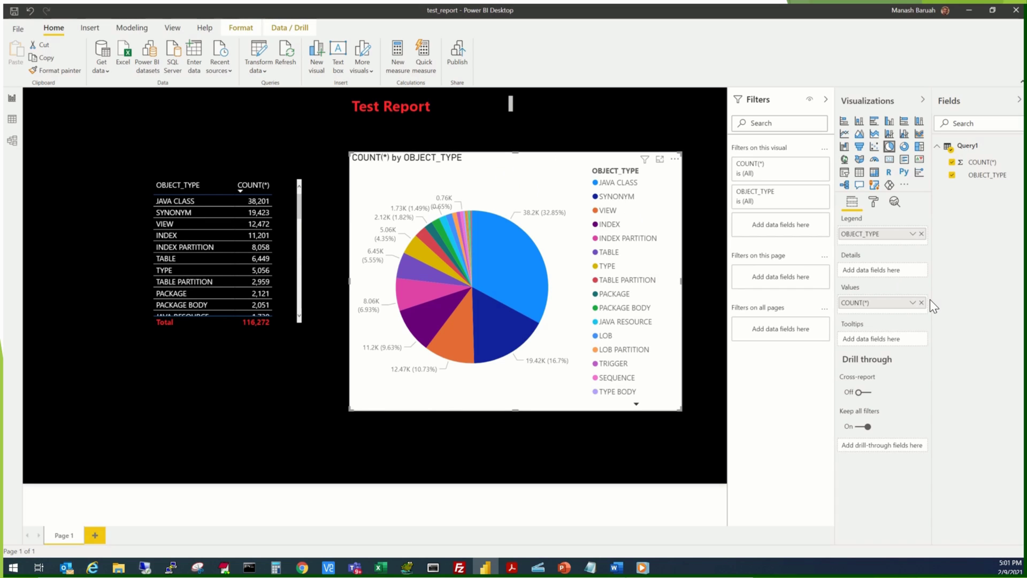
click(873, 203)
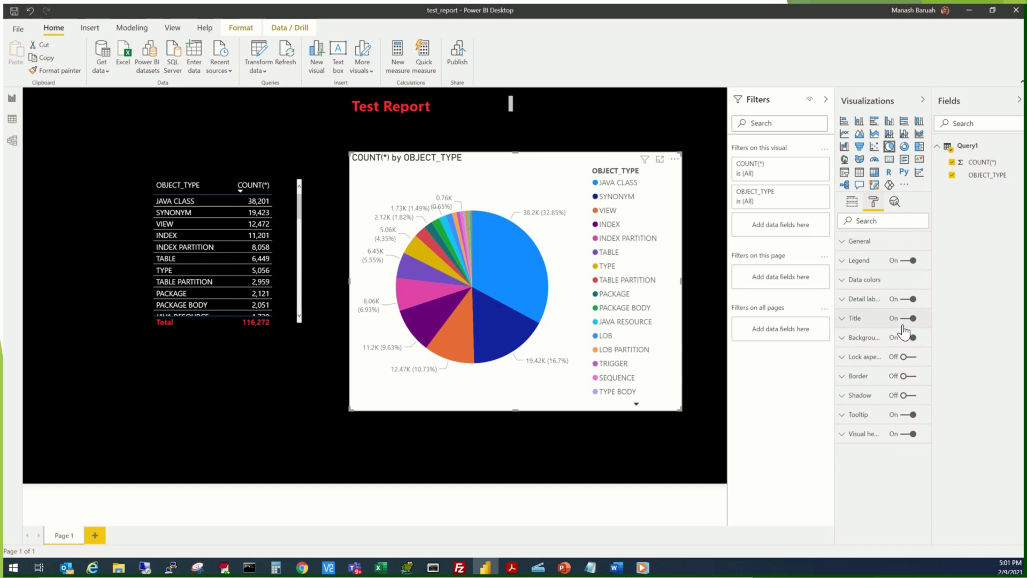
click(844, 321)
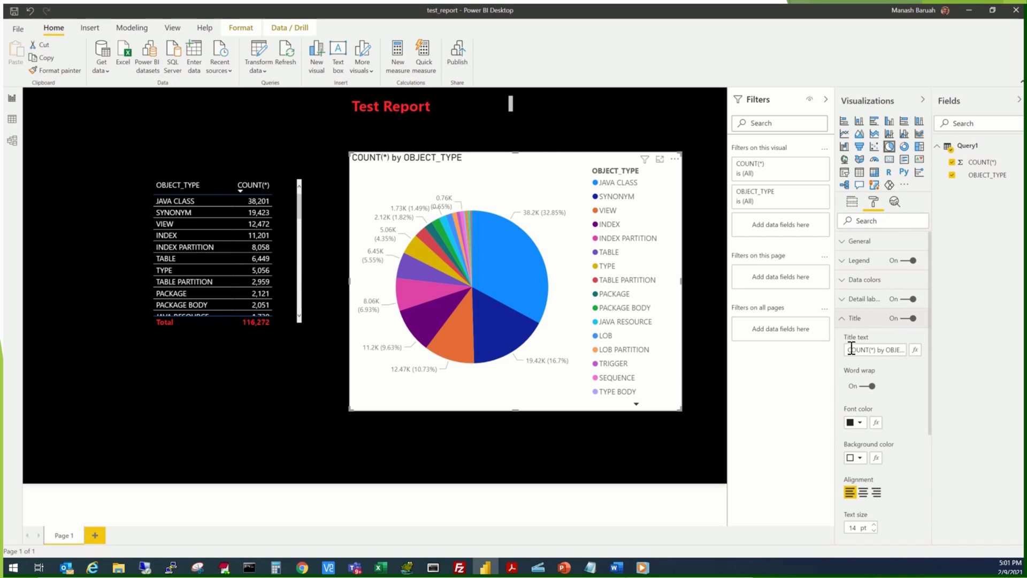
click(894, 353)
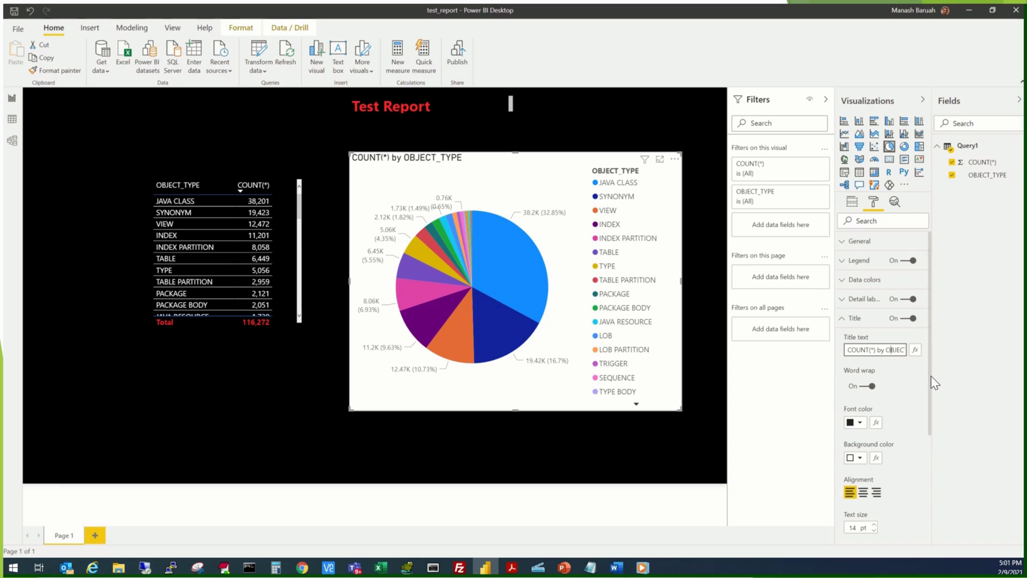
key(ctrl+shift+Right)
key(ctrl+shift+Right)
key(ctrl+shift+Right)
key(BackSpace)
key(Delete)
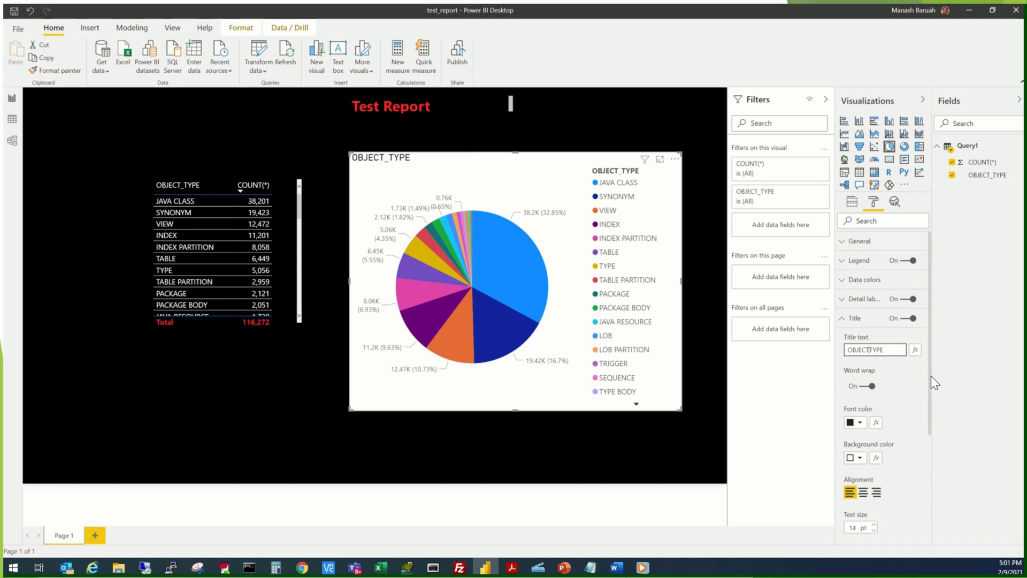
key(End)
text(CHART)
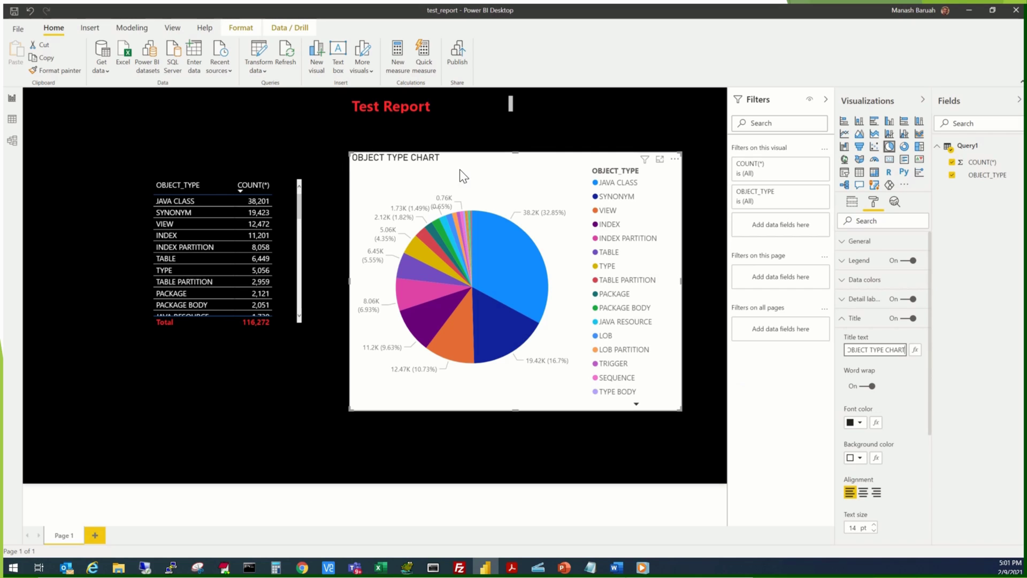
click(431, 160)
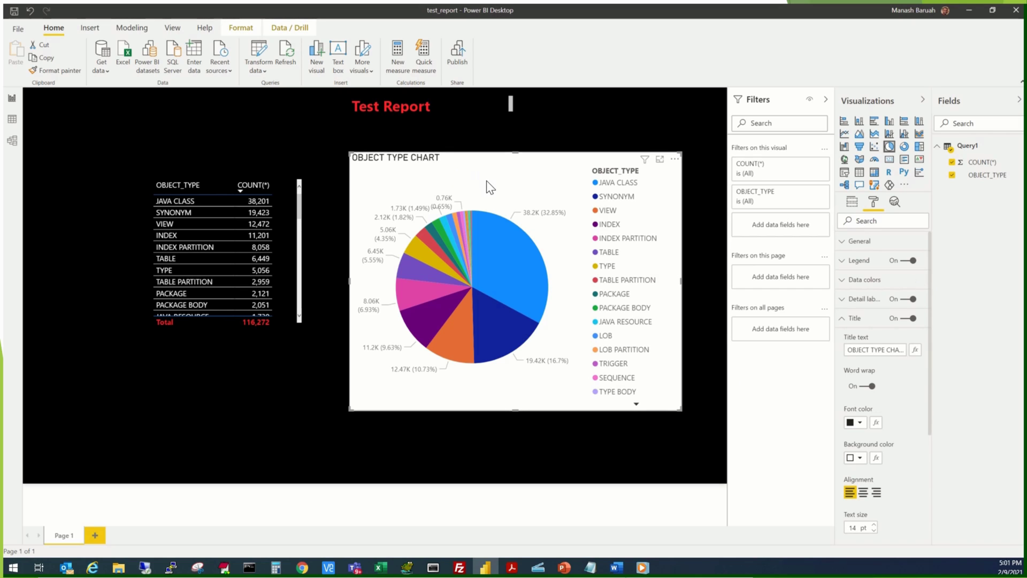
- Set the pie chart title's alignment to center
click(863, 492)
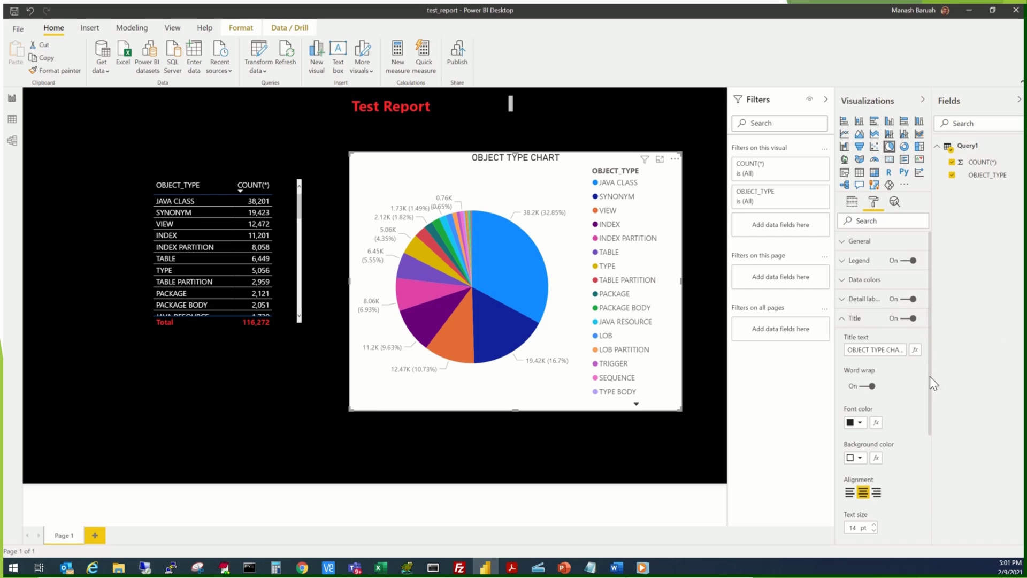
drag(928, 352, 917, 409)
scroll(917, 409, up, 3)
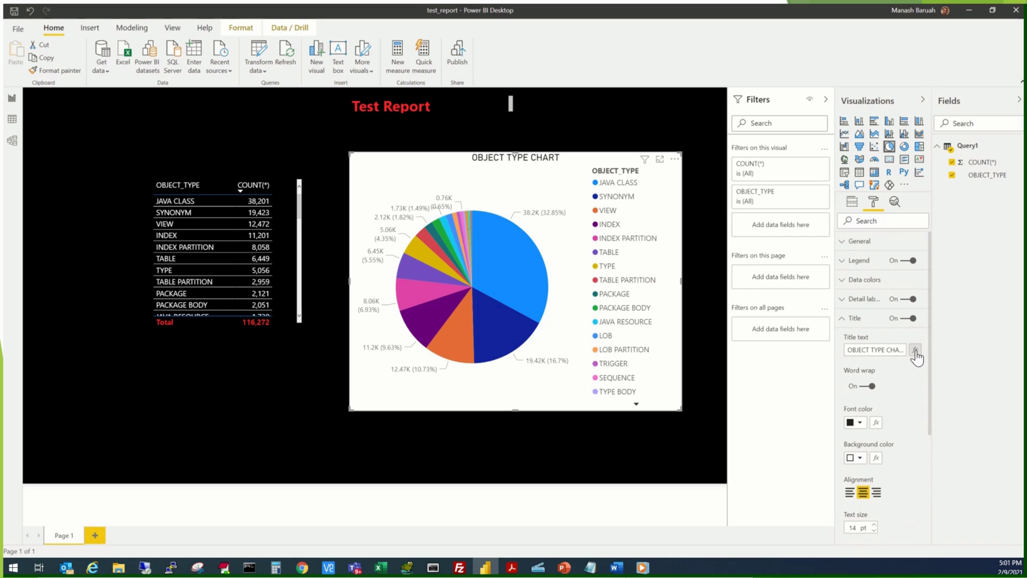
- Set the pie chart's background colour to black
click(844, 337)
click(845, 337)
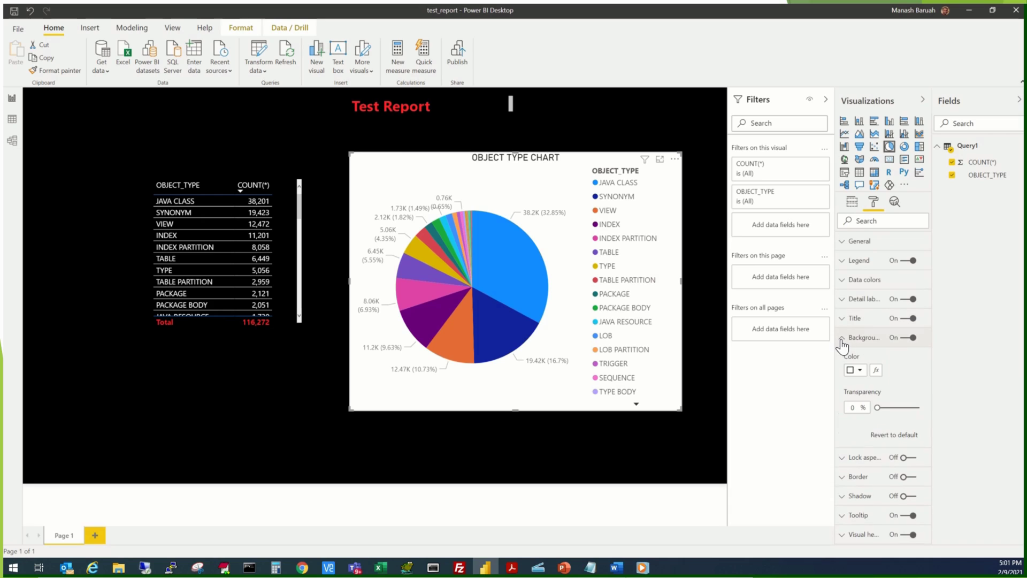
click(860, 370)
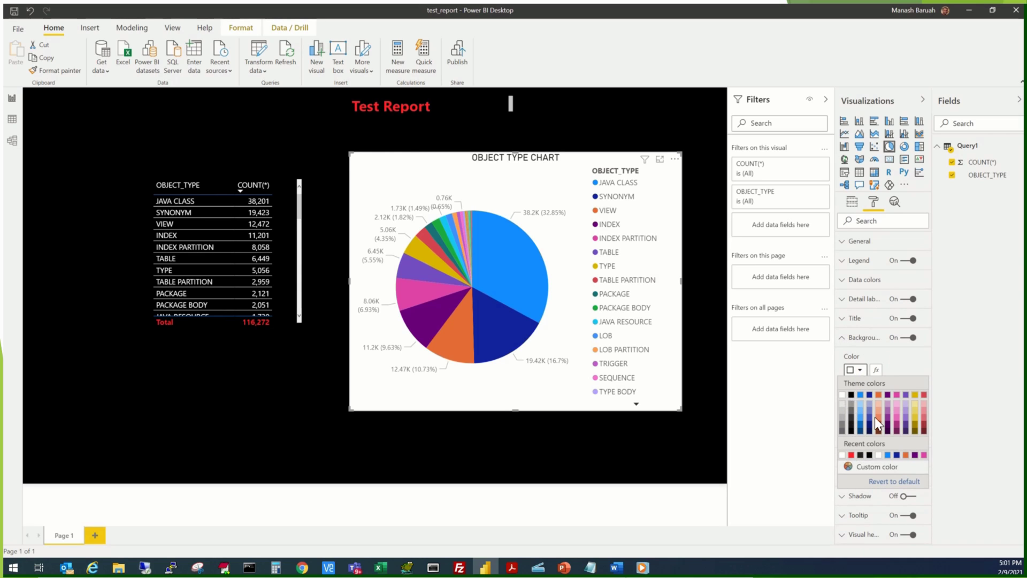
click(851, 395)
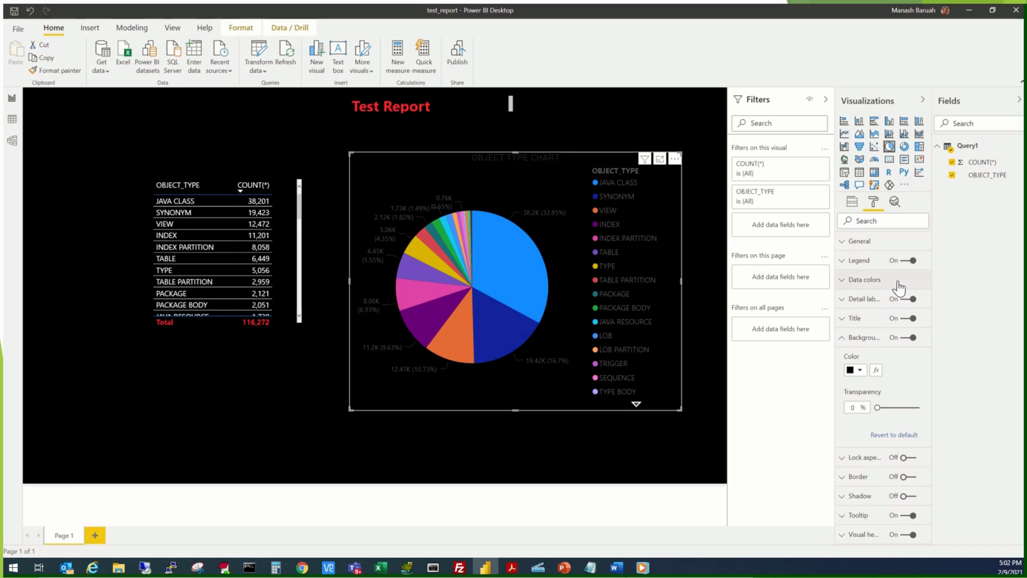
click(859, 337)
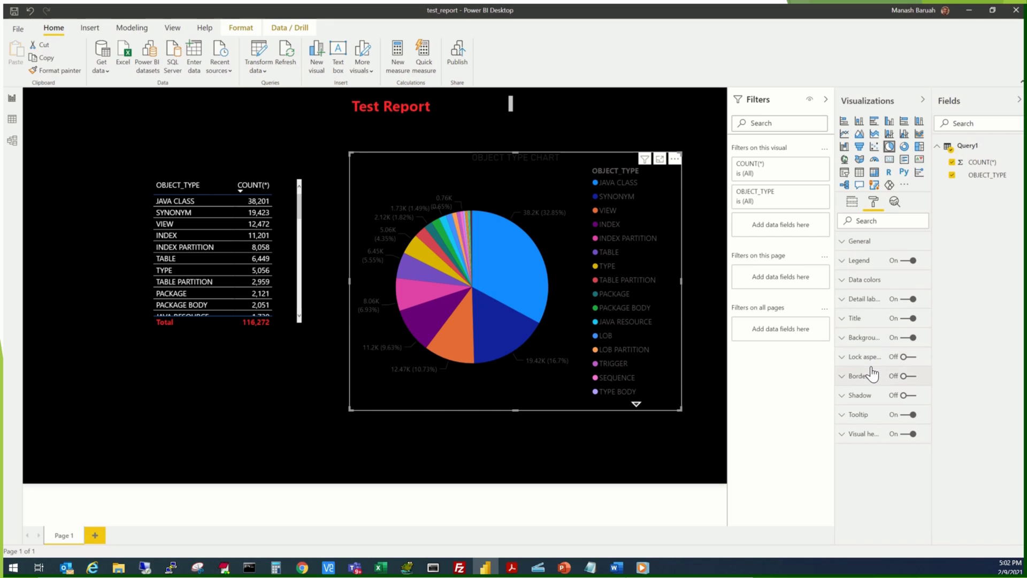
- Make the pie chart's detail labels white
click(844, 284)
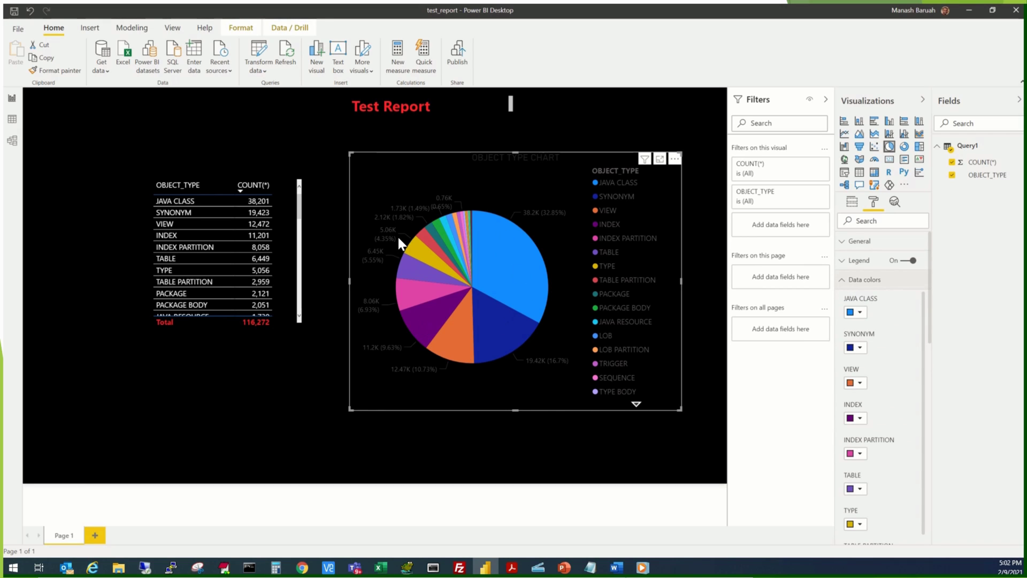
click(844, 280)
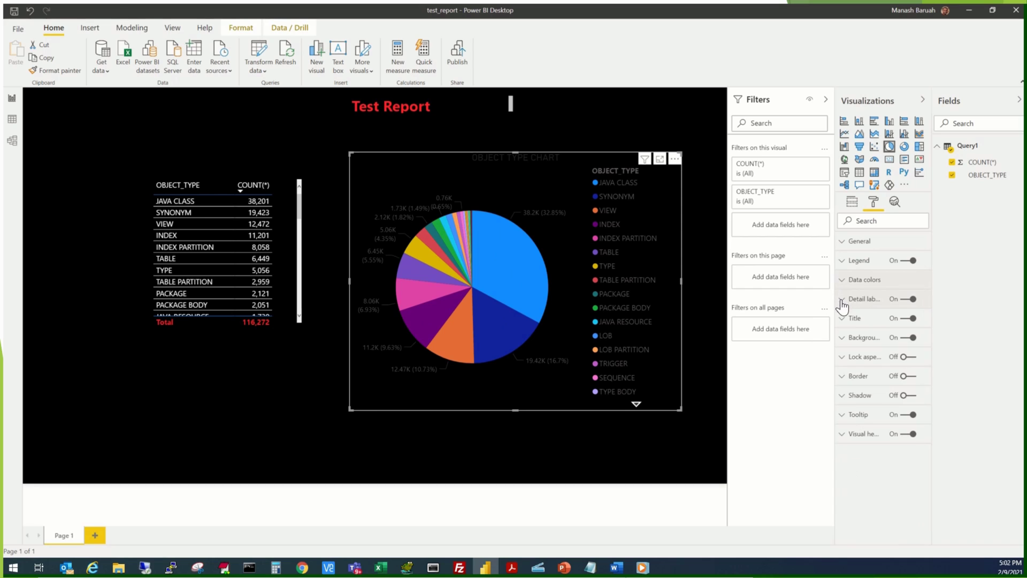
click(843, 300)
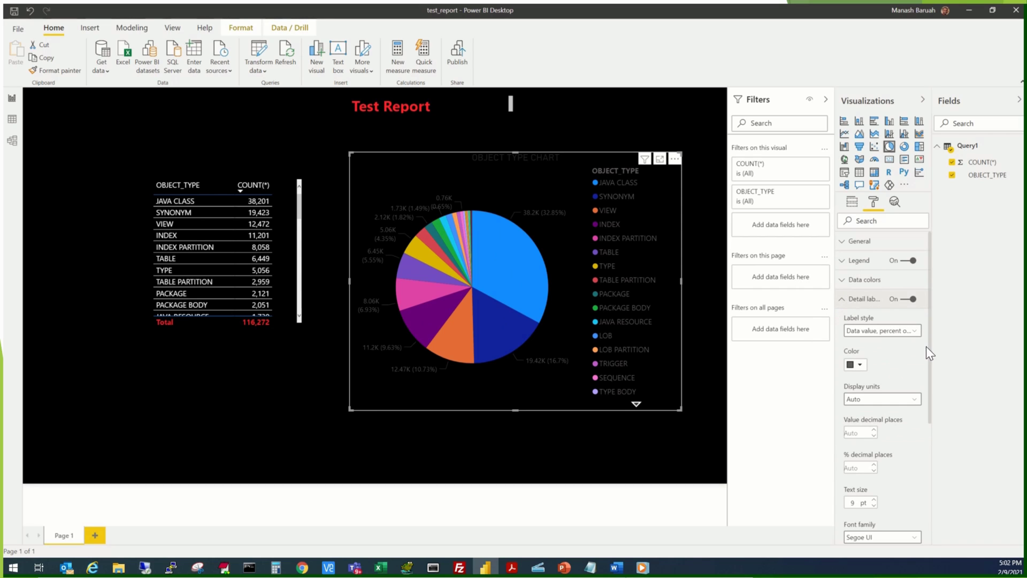
click(856, 364)
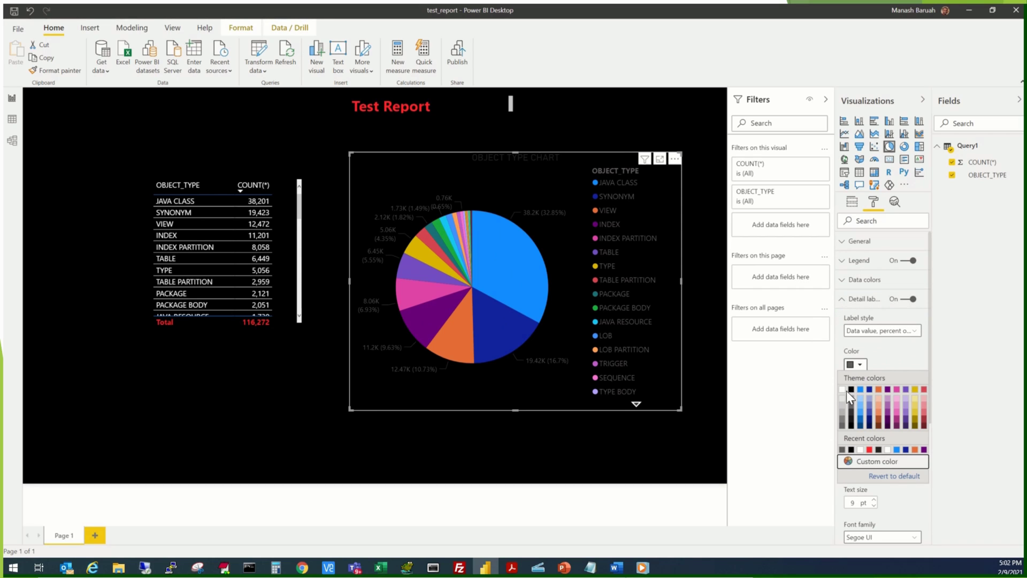
click(842, 391)
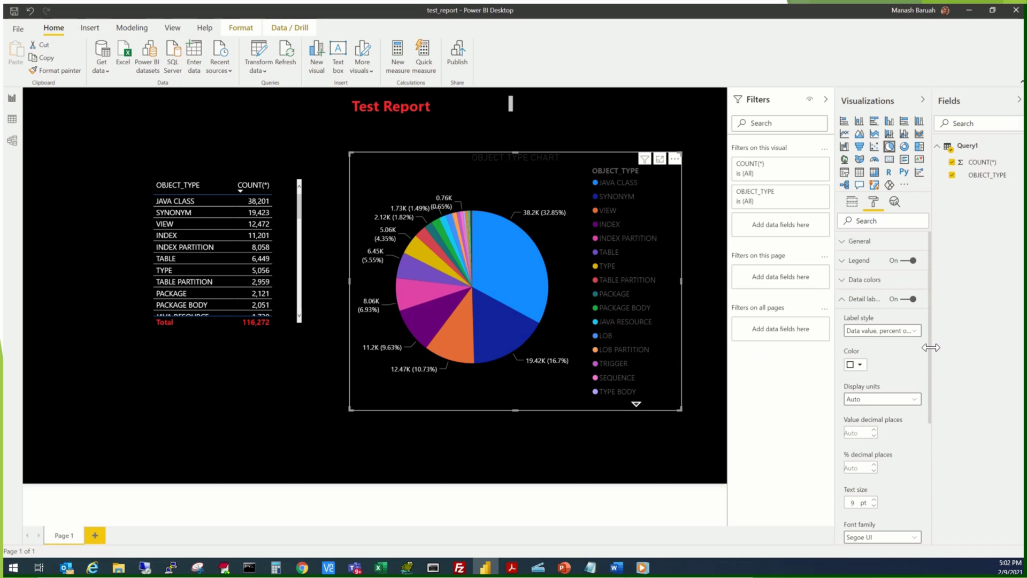
mouse_move(928, 357)
mouse_down()
mouse_move(936, 434)
mouse_move(940, 367)
mouse_up()
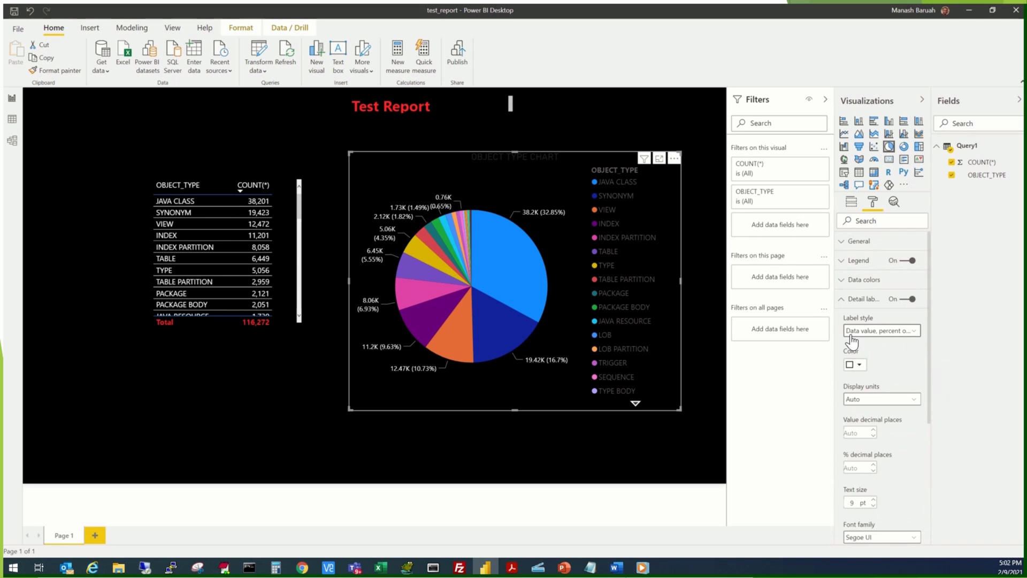
- Set the pie chart's legend text colour to white
click(841, 299)
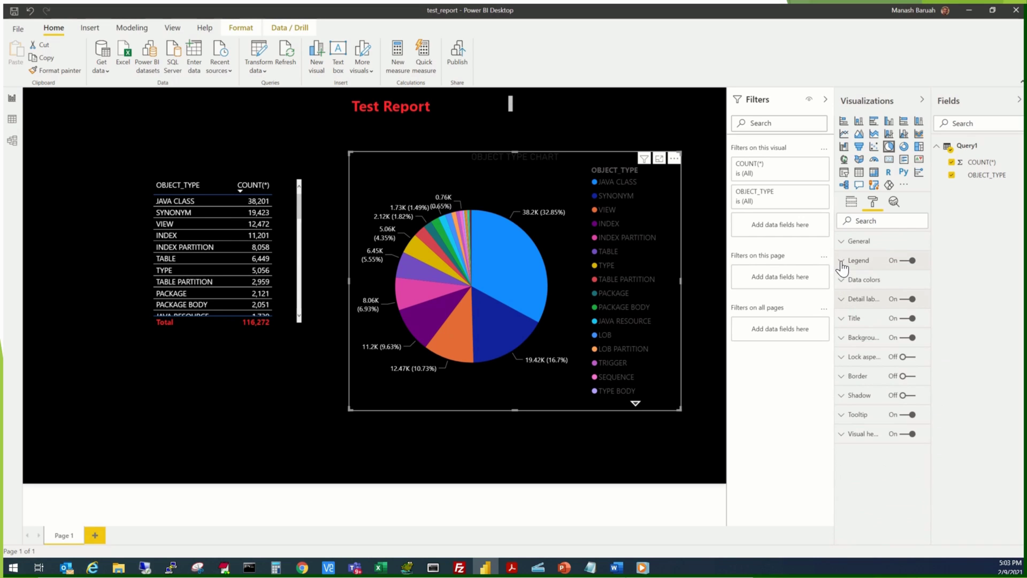
click(842, 261)
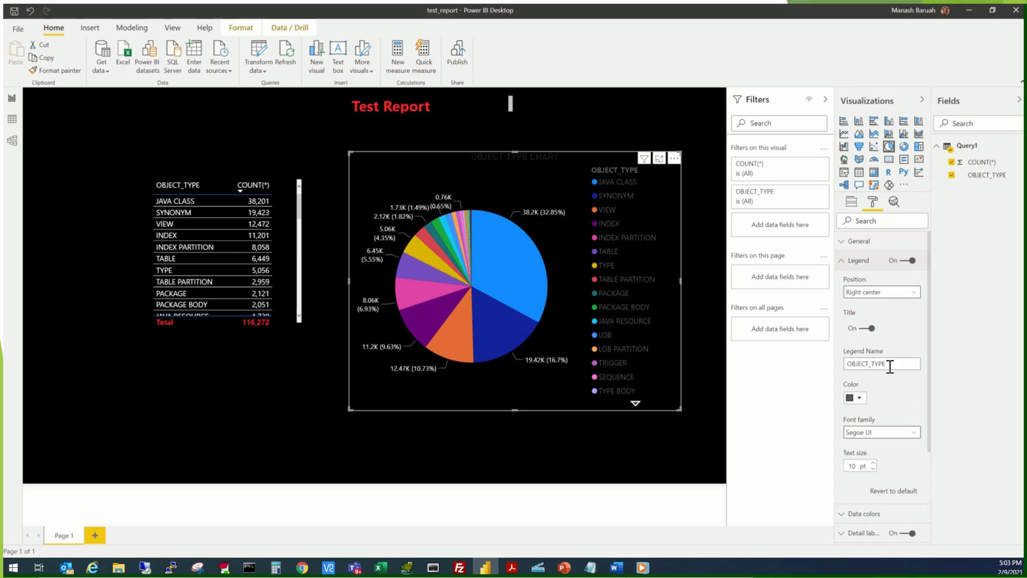
double_click(852, 363)
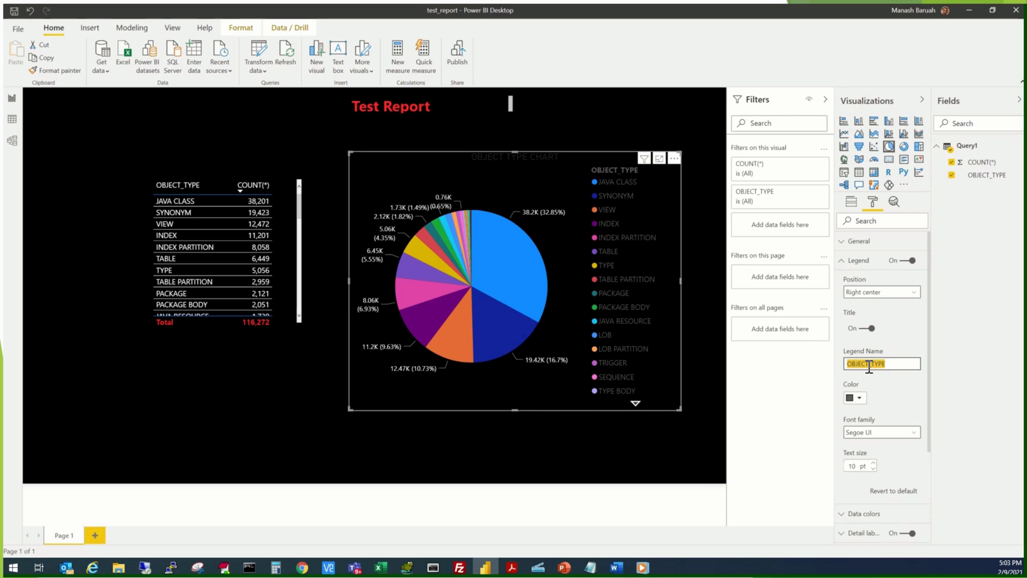
click(897, 364)
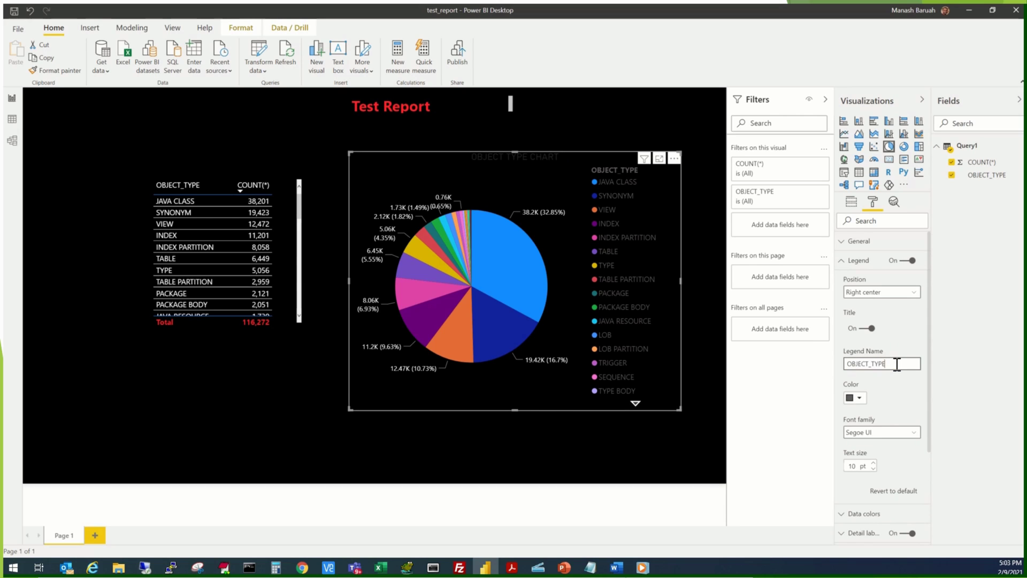
click(860, 399)
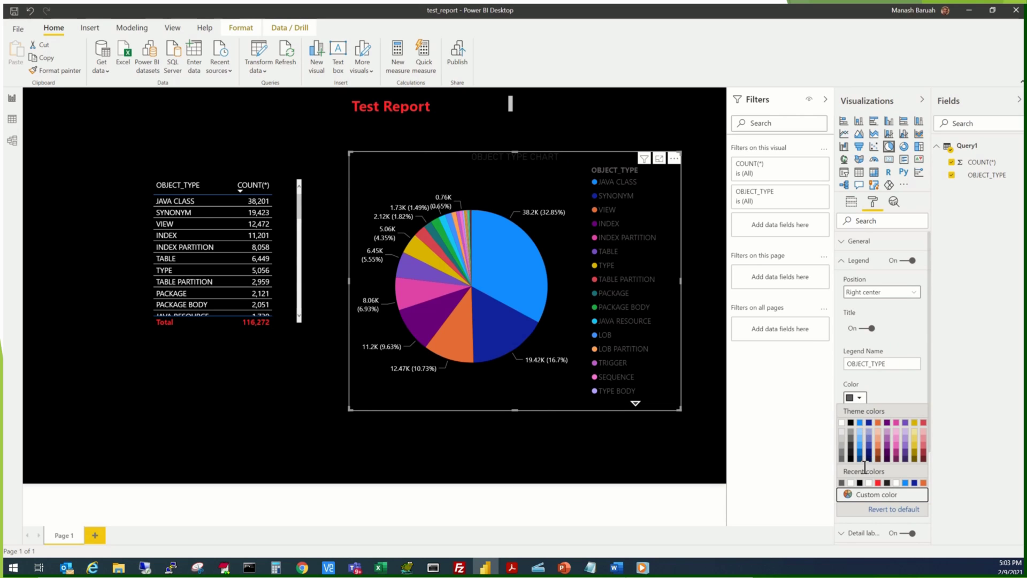
click(842, 422)
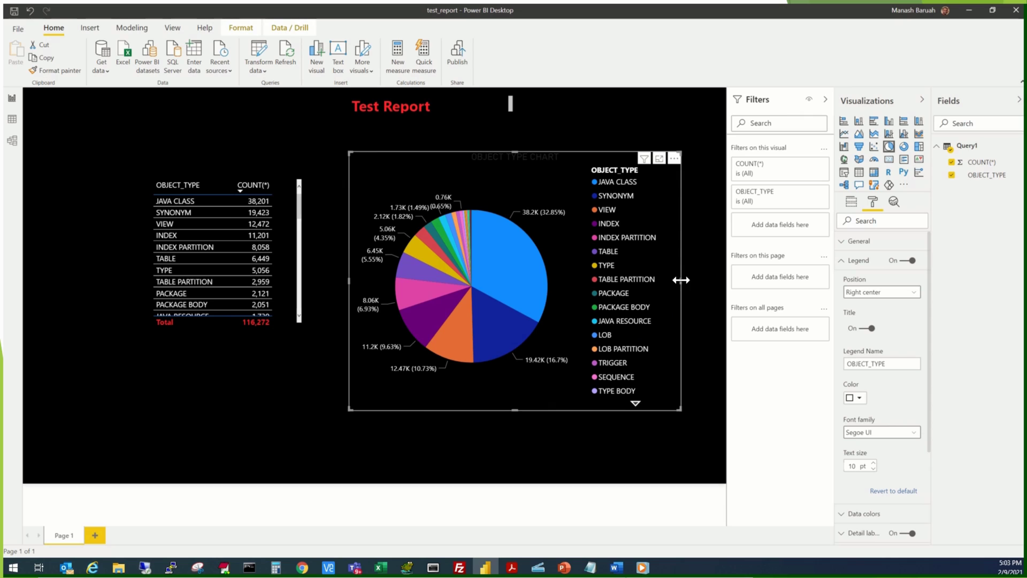
- Widen the pie chart slightly and raise the legend text size to 15 pt
drag(693, 284, 697, 279)
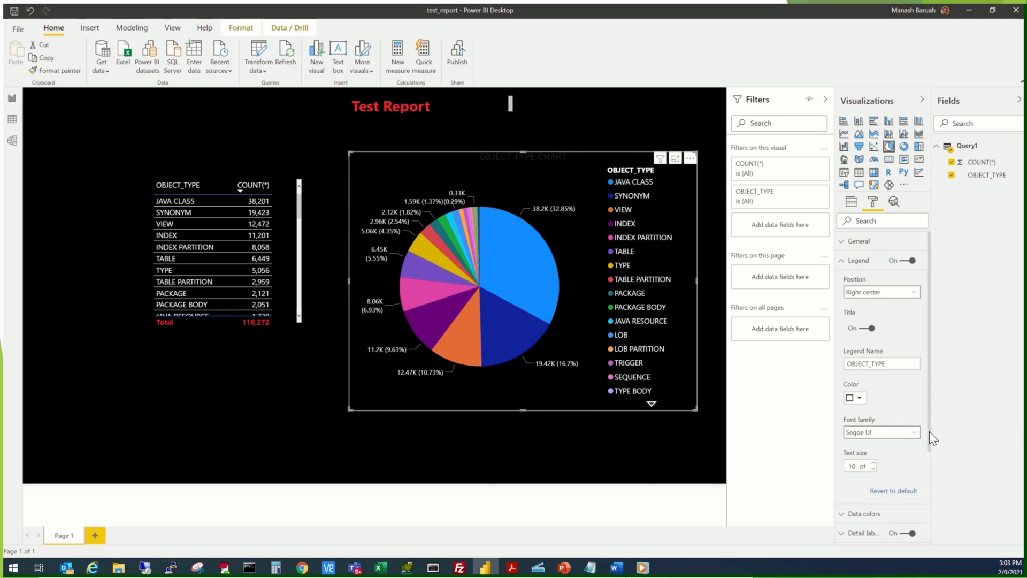
drag(929, 432, 931, 466)
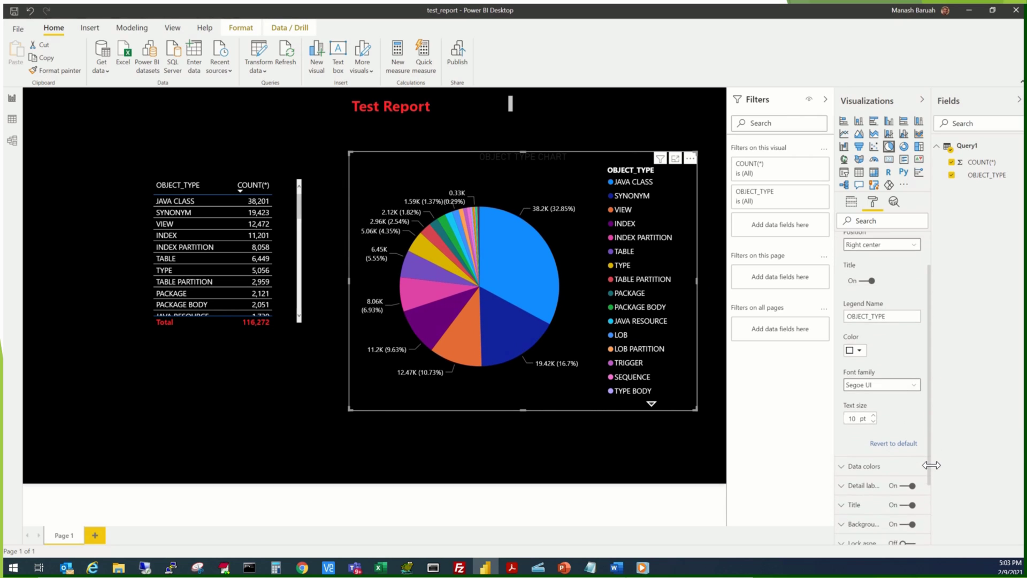
click(872, 415)
click(873, 415)
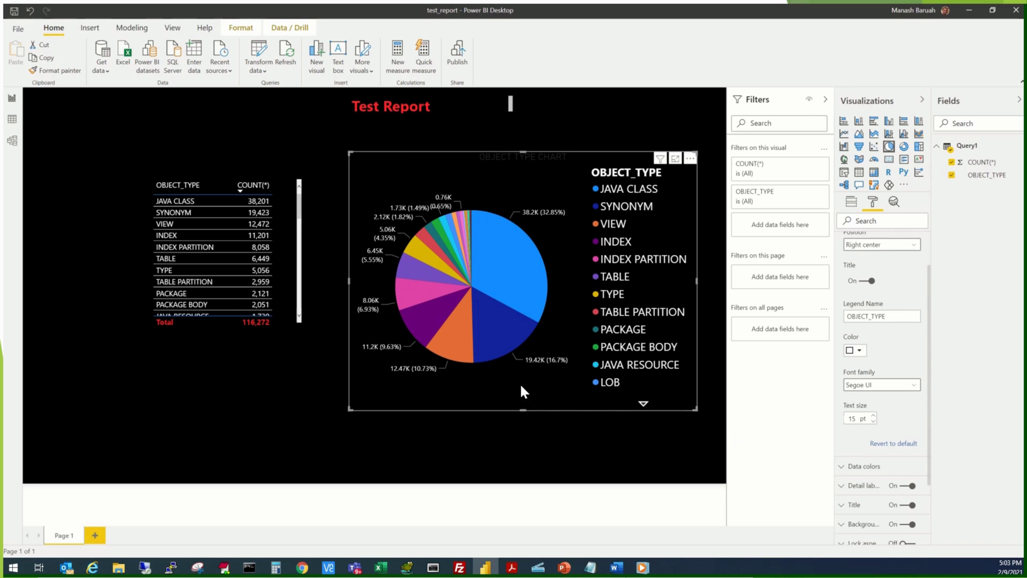
click(307, 342)
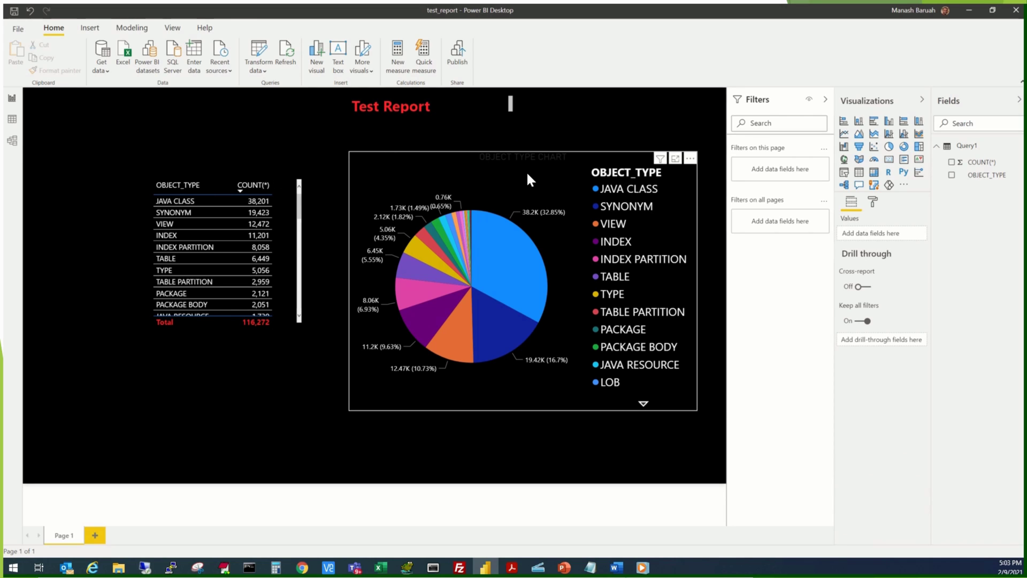
- Make the pie chart's title font colour white
click(481, 171)
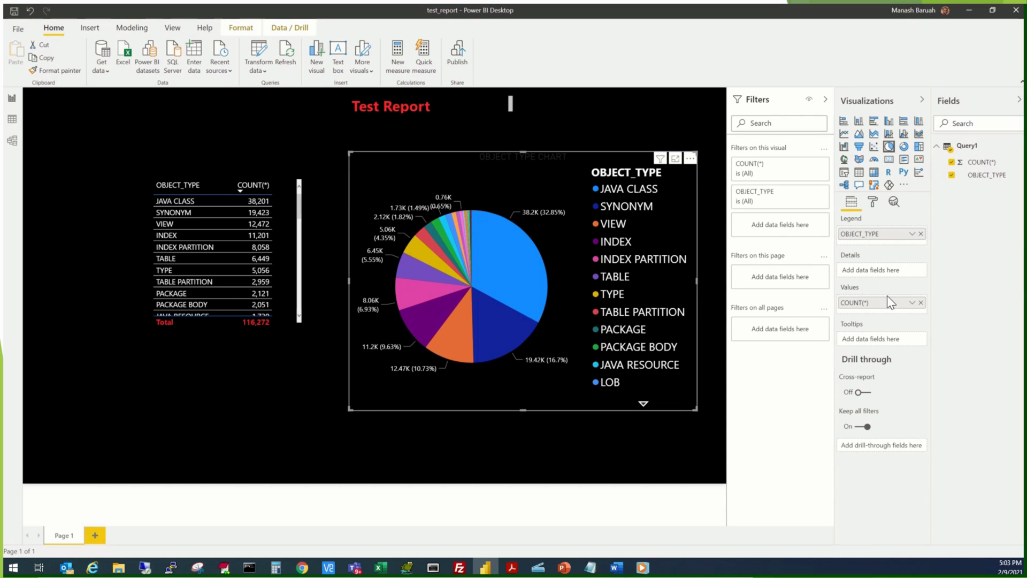
click(873, 199)
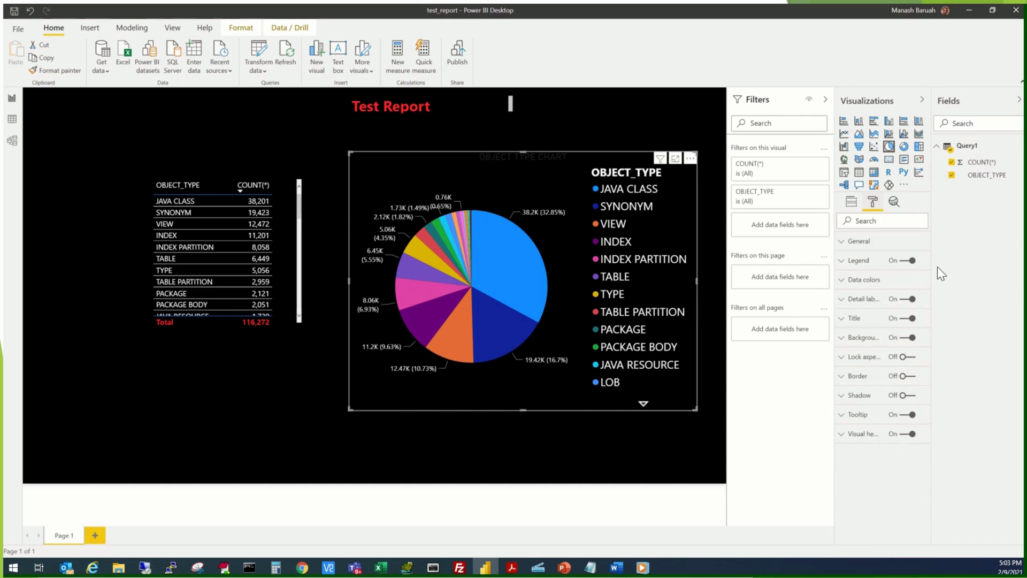
click(843, 322)
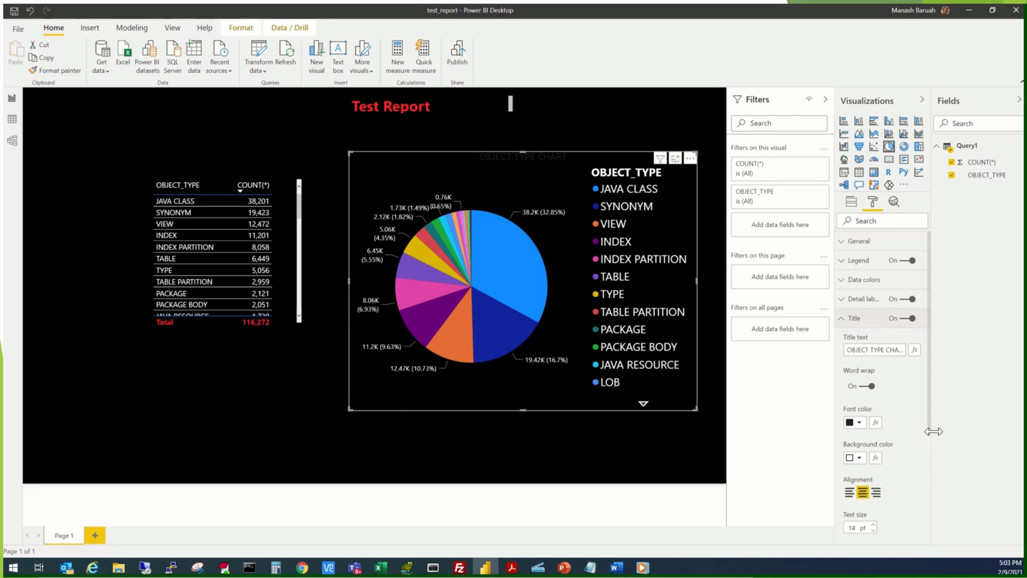
drag(930, 416, 923, 460)
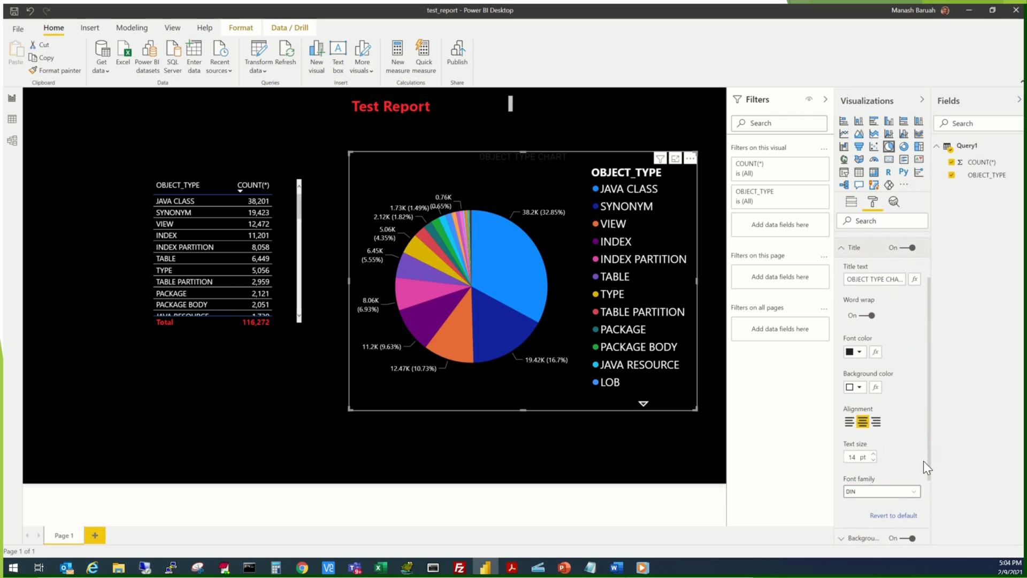
click(860, 353)
click(841, 377)
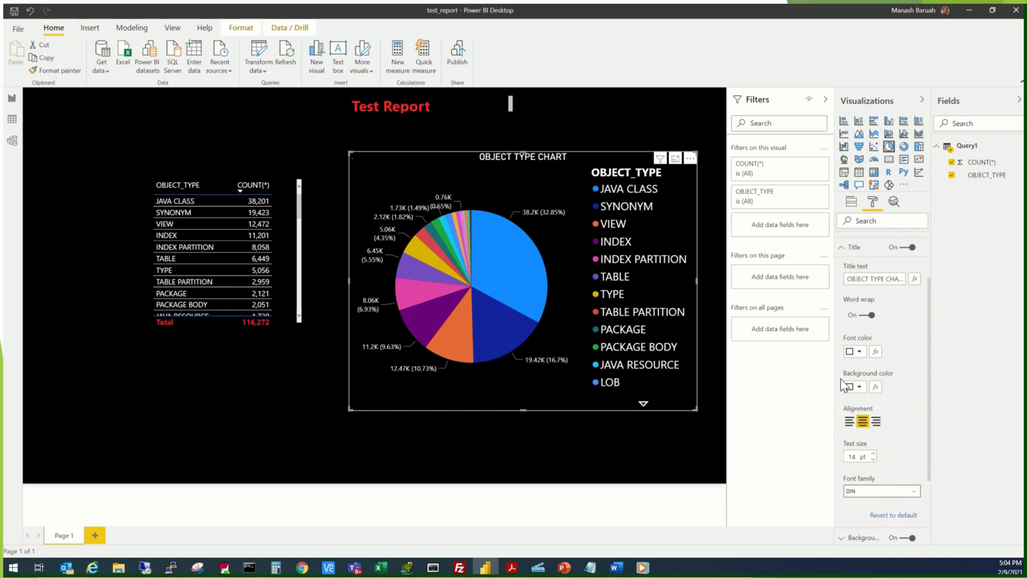
- Set the chart title font to Segoe (Bold) at 16 pt
drag(929, 354, 929, 411)
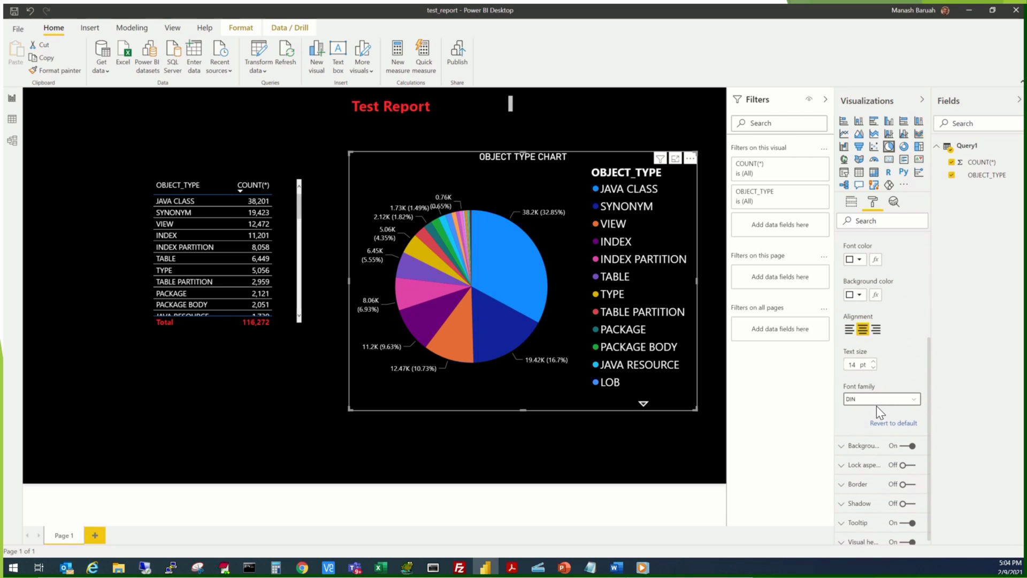
click(915, 406)
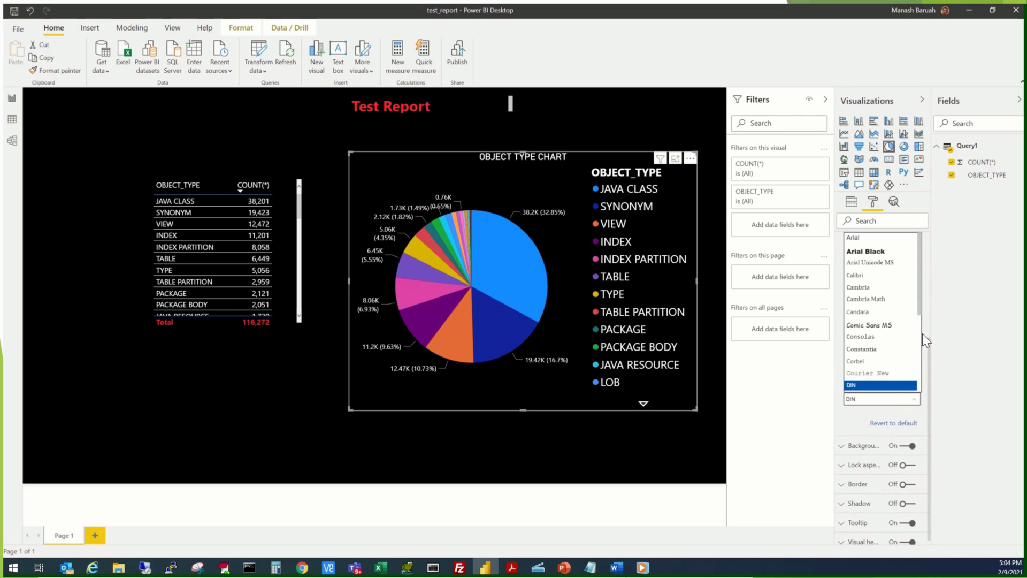
scroll(920, 310, down, 3)
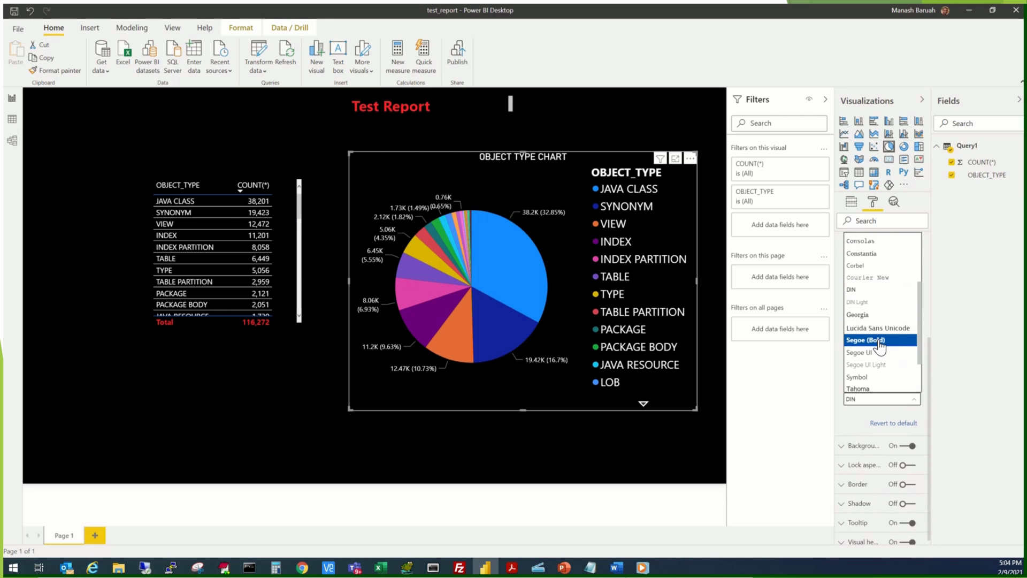
click(880, 340)
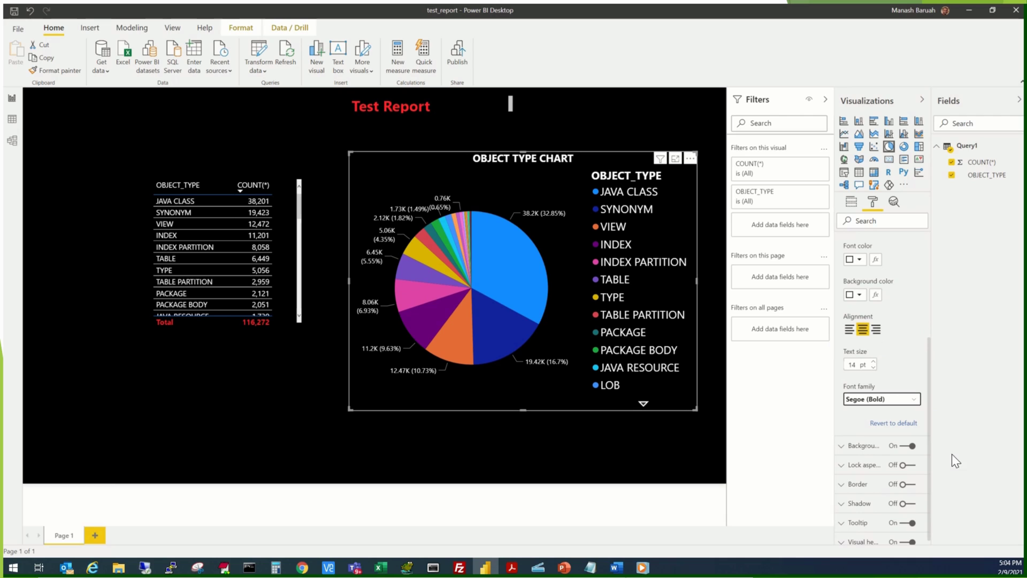
click(873, 362)
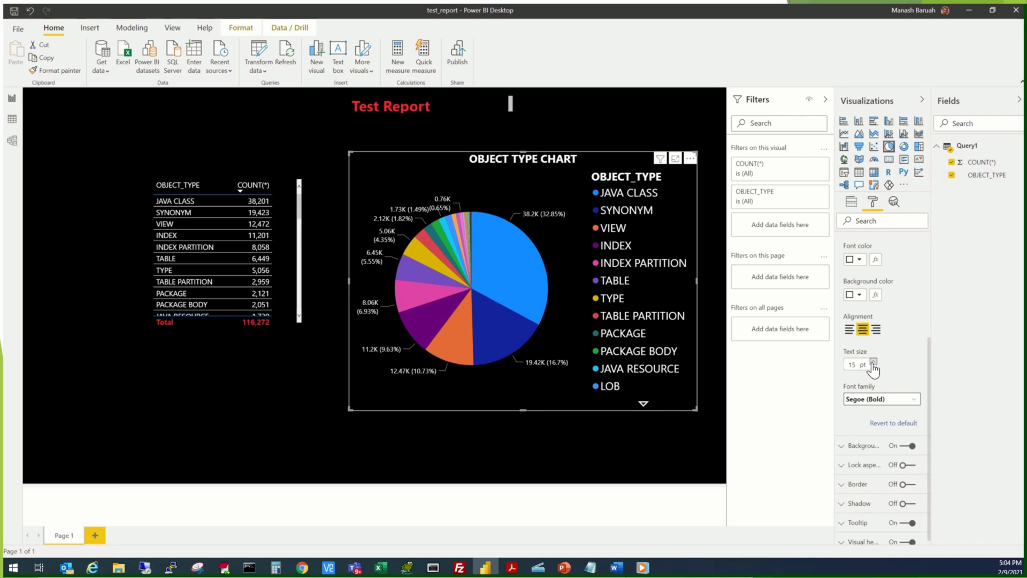
click(873, 362)
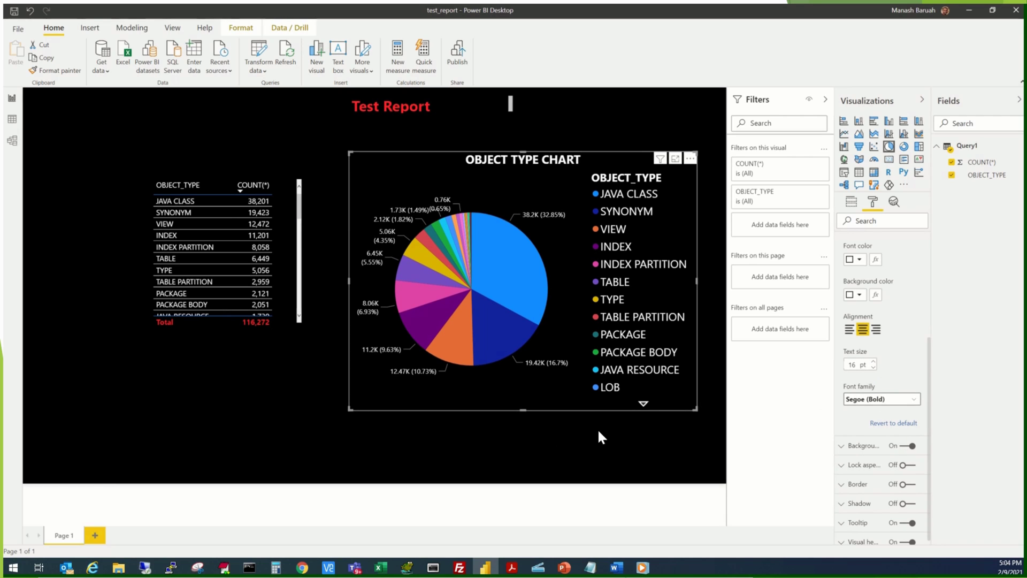
click(542, 435)
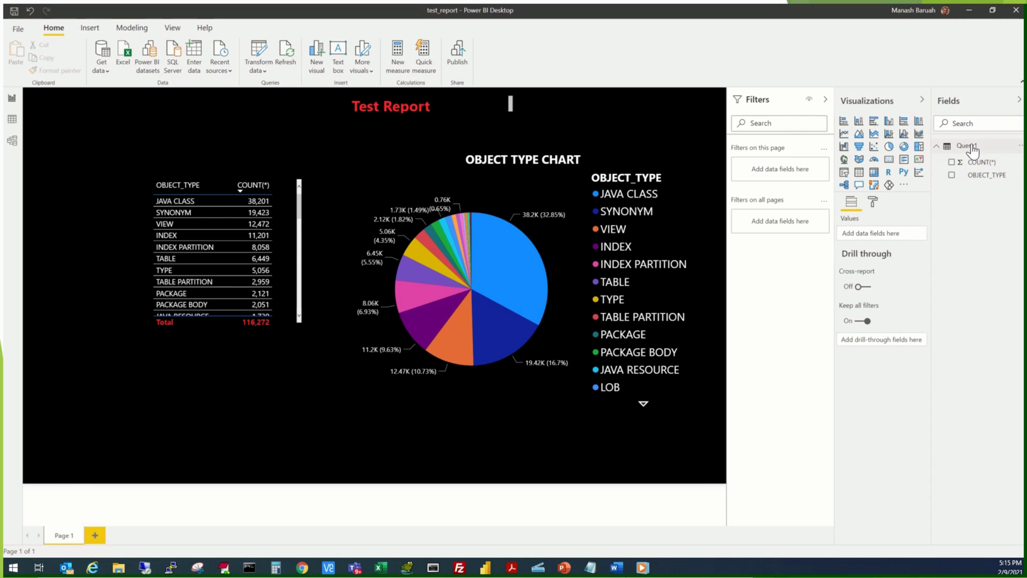
- Open Query1's options in the Fields pane to edit the query
click(1019, 148)
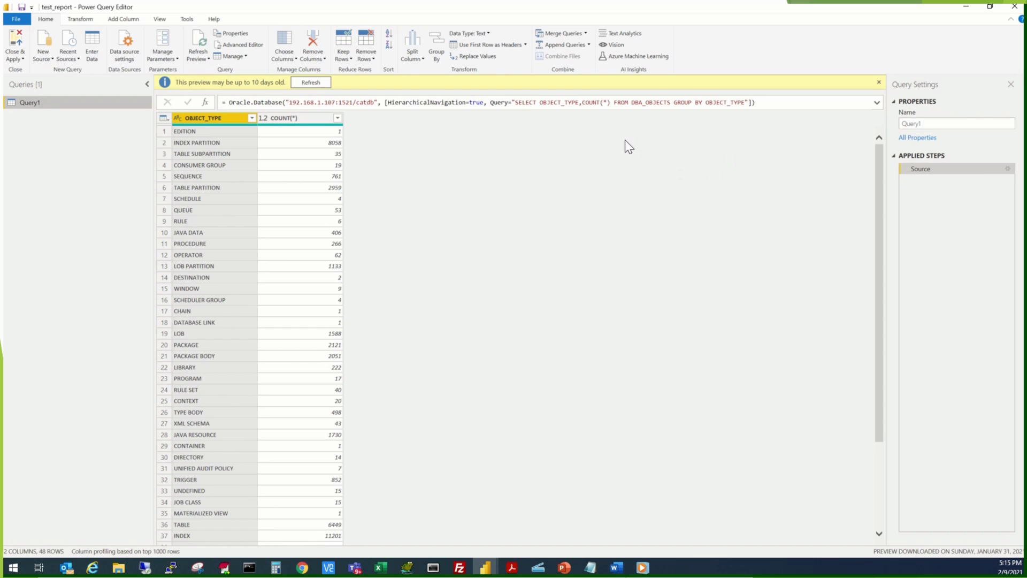
- Insert OWNER into the query's SELECT list before OBJECT_TYPE
drag(516, 103, 744, 102)
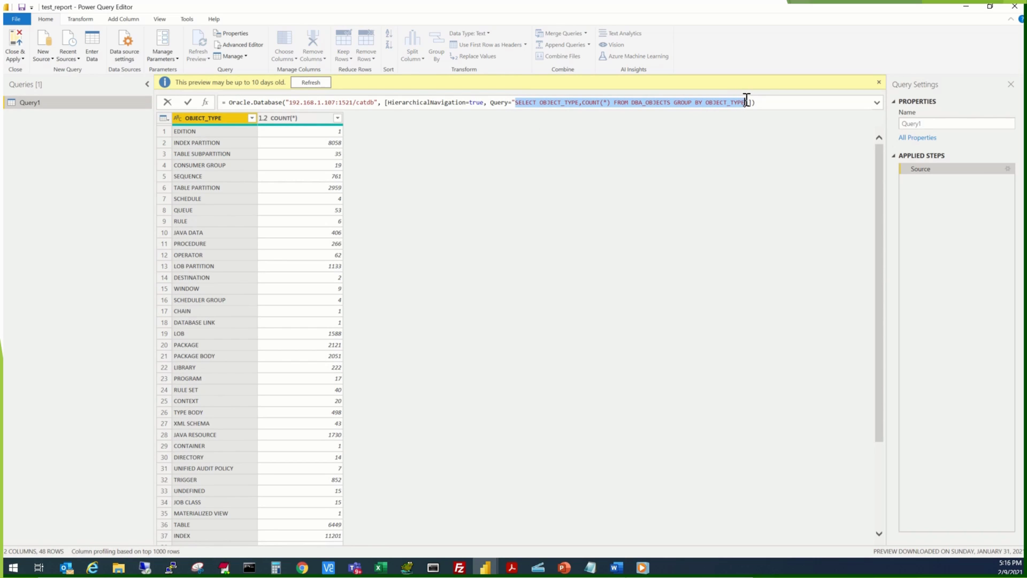
click(625, 102)
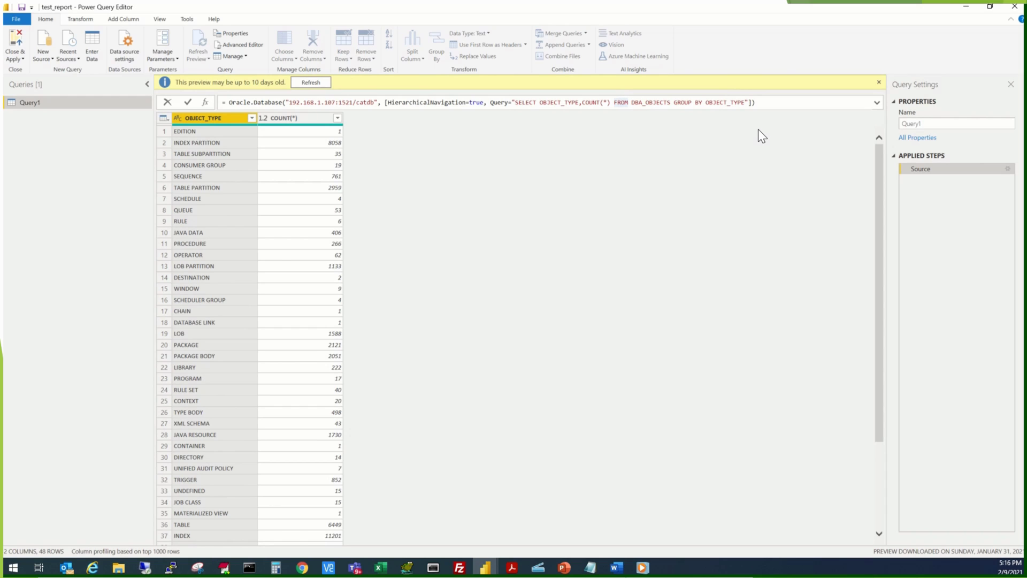
key(ctrl+Left)
key(ctrl+Left)
key(ctrl+Left)
key(ctrl+Left)
text(OWNER,)
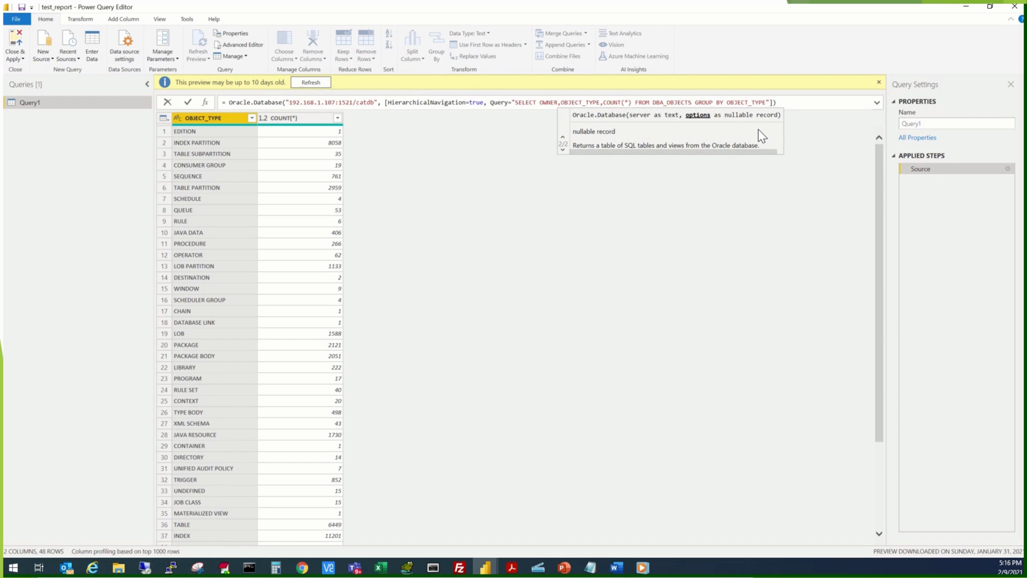
- Change the GROUP BY clause to OWNER,OBJECT_TYPE and commit the formula
key(ctrl+shift+Left)
key(ctrl+shift+Left)
key(ctrl+c)
key(ctrl+Right)
key(ctrl+Right)
key(ctrl+Right)
key(ctrl+Right)
key(ctrl+Right)
key(ctrl+Right)
key(ctrl+Right)
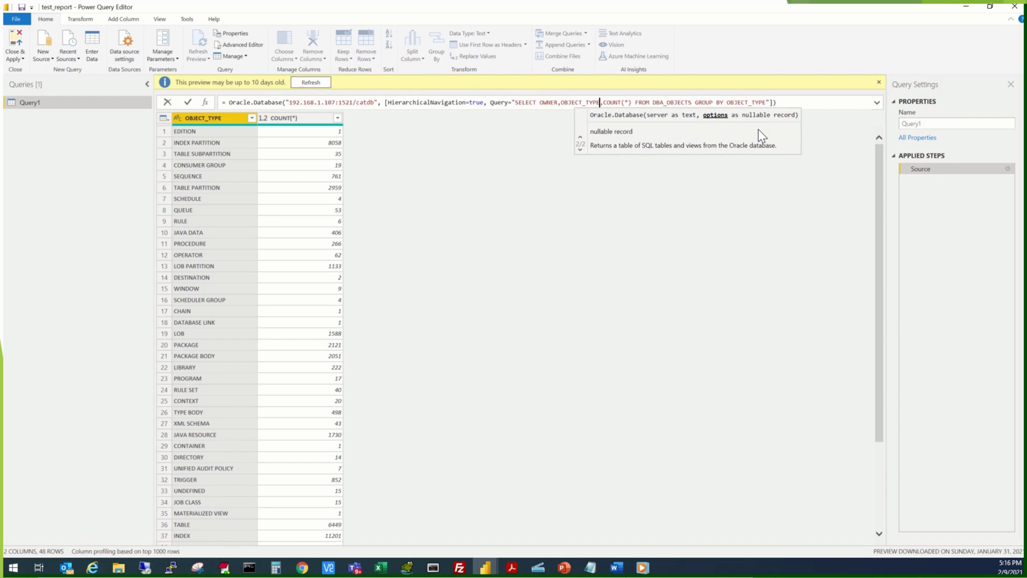
key(ctrl+Right)
key(ctrl+Right)
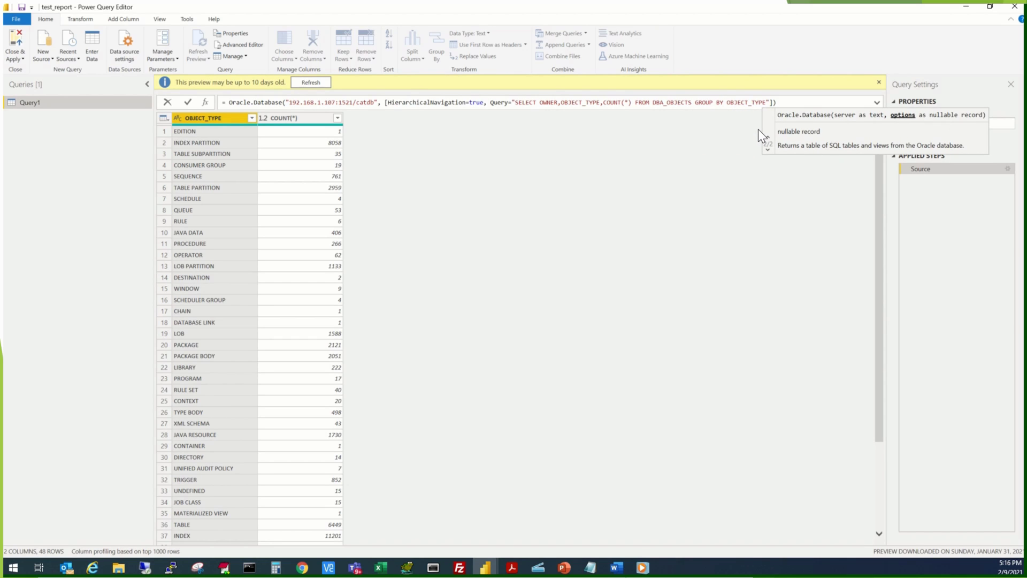
key(ctrl+v)
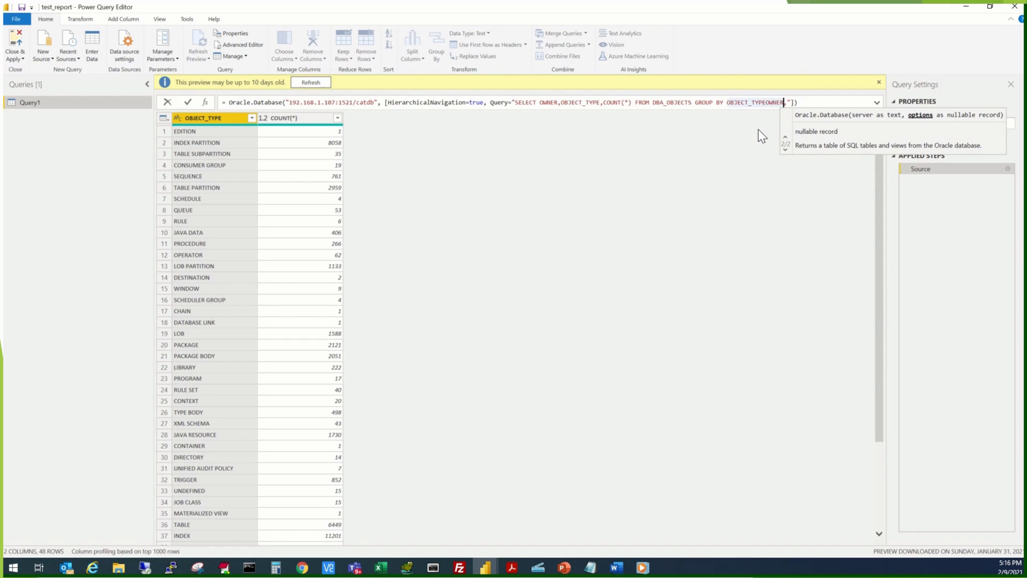
key(BackSpace)
key(Left)
key(Left)
key(Left)
key(Left)
key(Left)
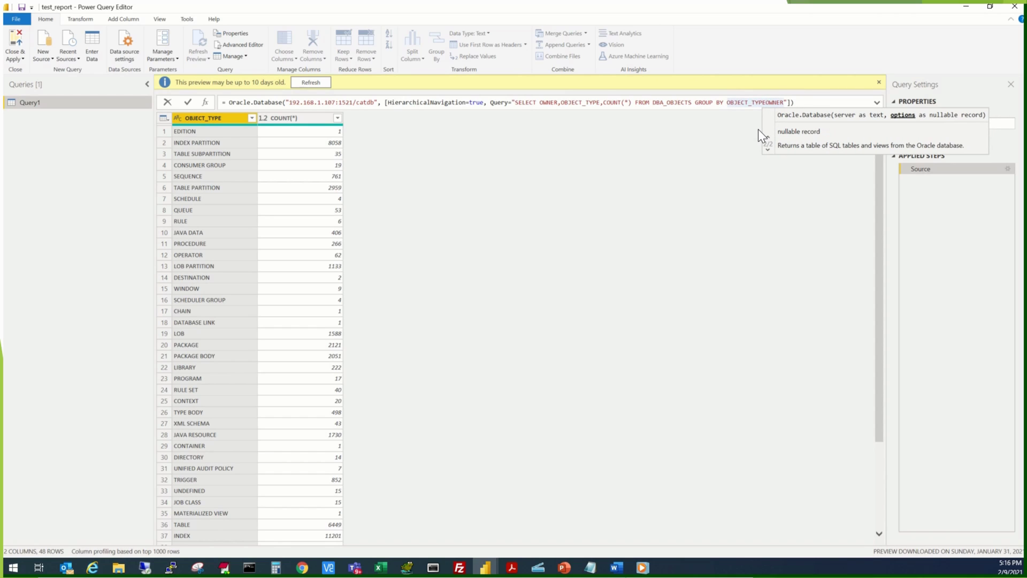
text(,)
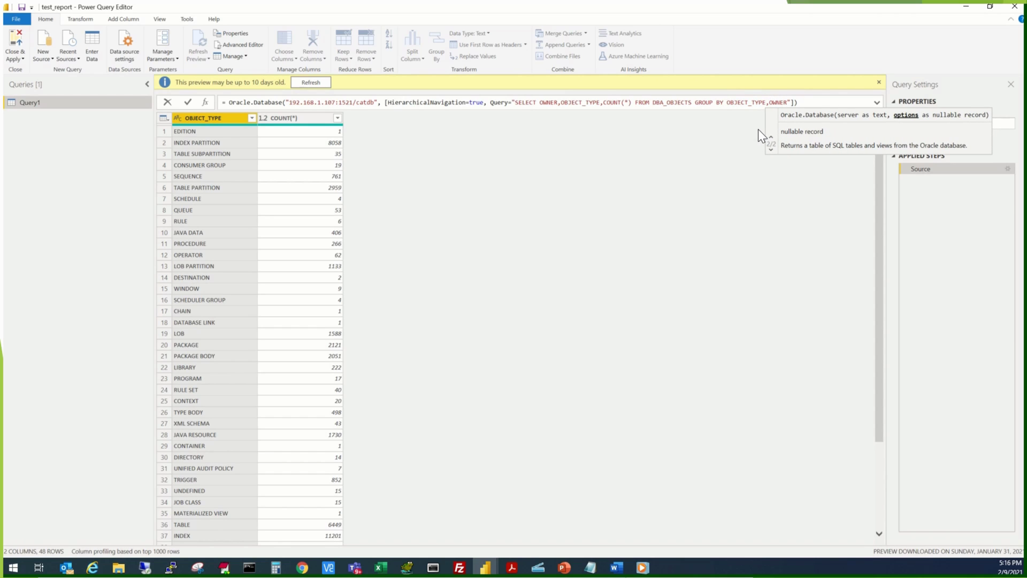
key(ctrl+shift+Right)
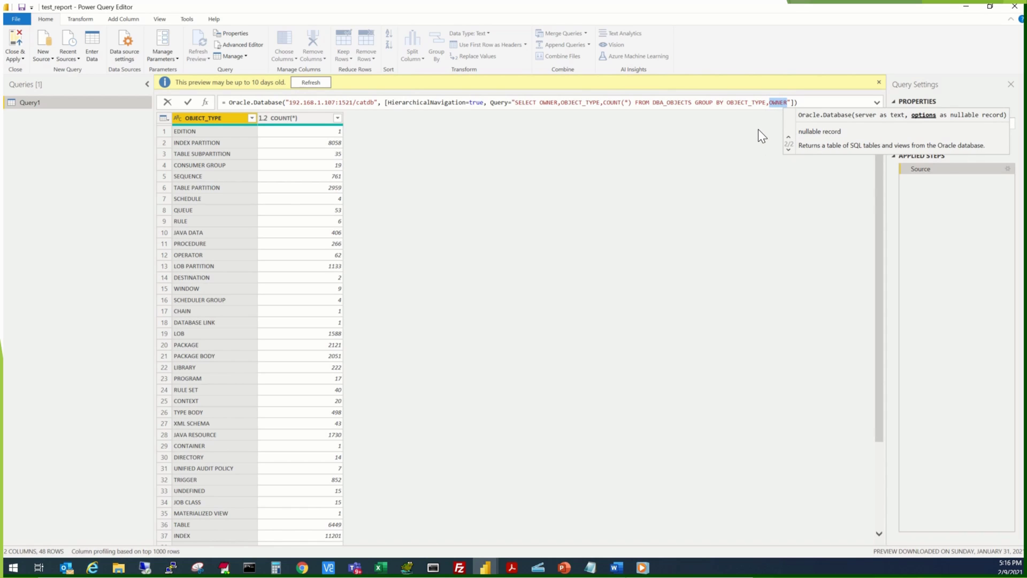
key(BackSpace)
key(ctrl+Left)
key(ctrl+Left)
text(OWNER,)
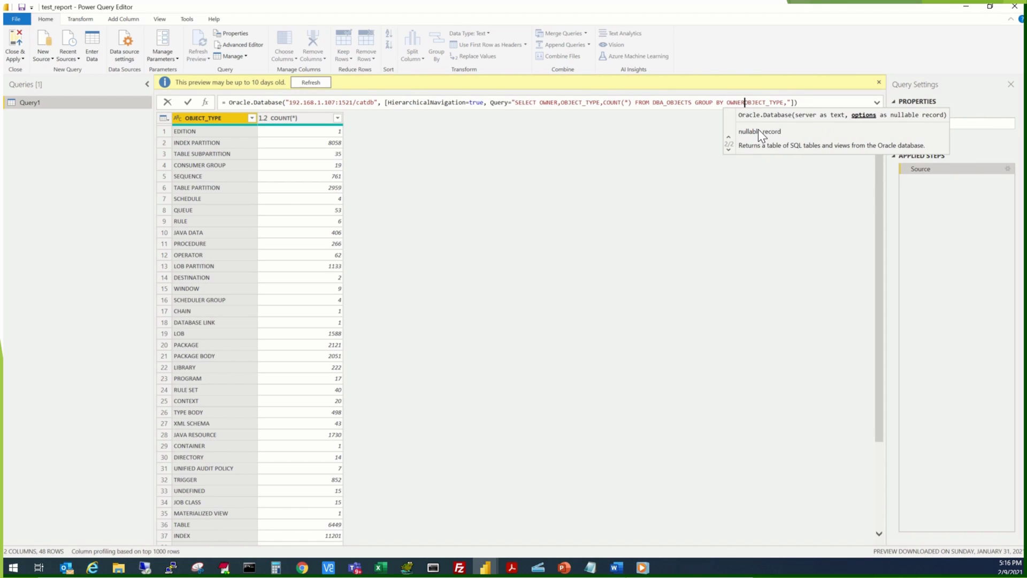
key(ctrl+Right)
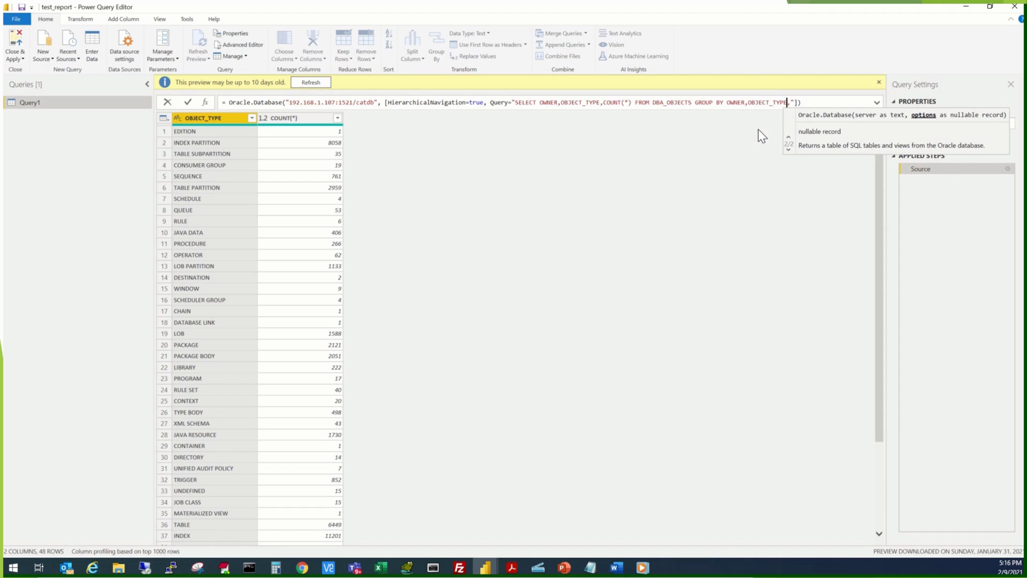
key(Delete)
key(Return)
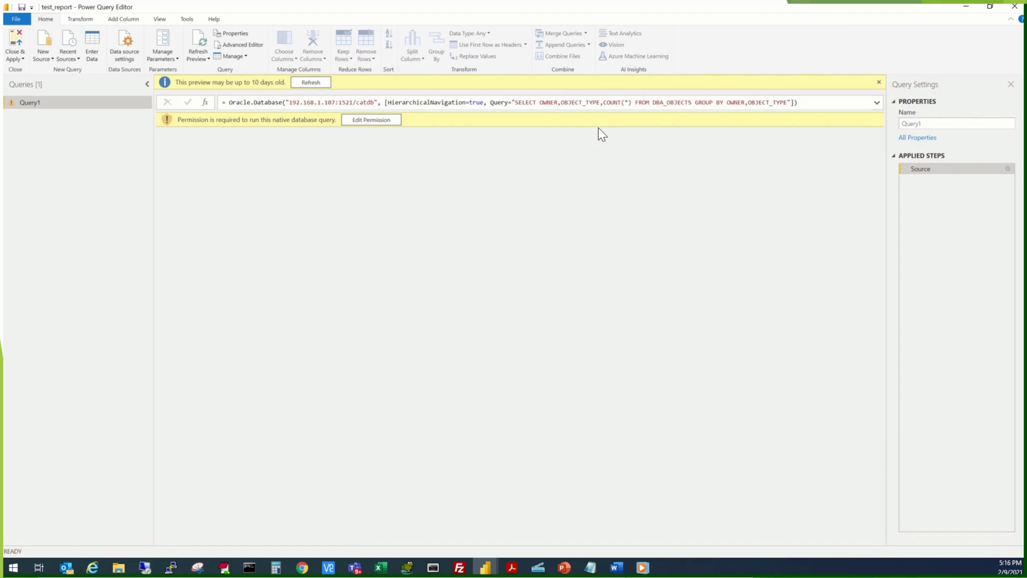
- Run the native database query, then apply the changes and close Power Query Editor
click(380, 120)
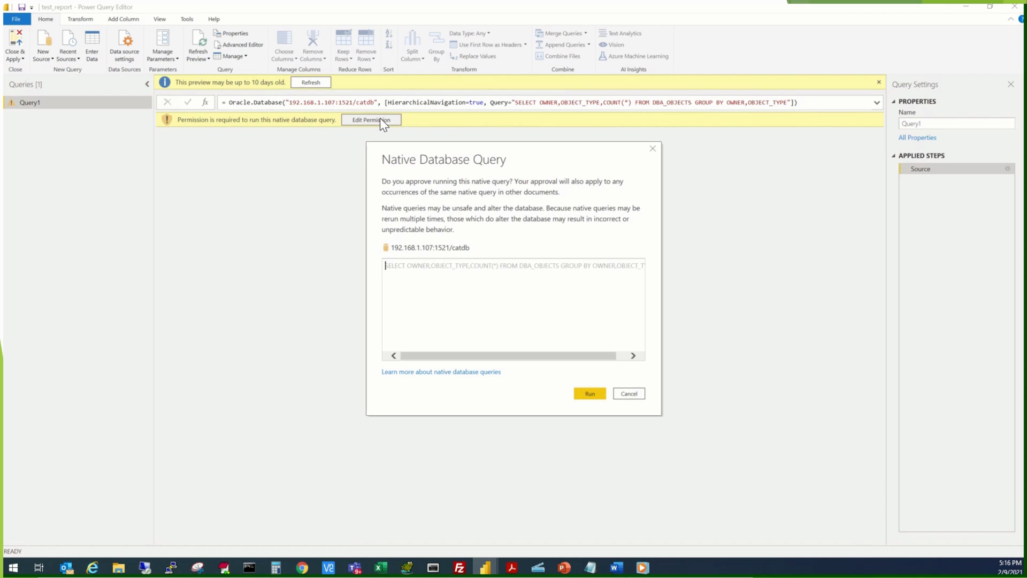
click(589, 395)
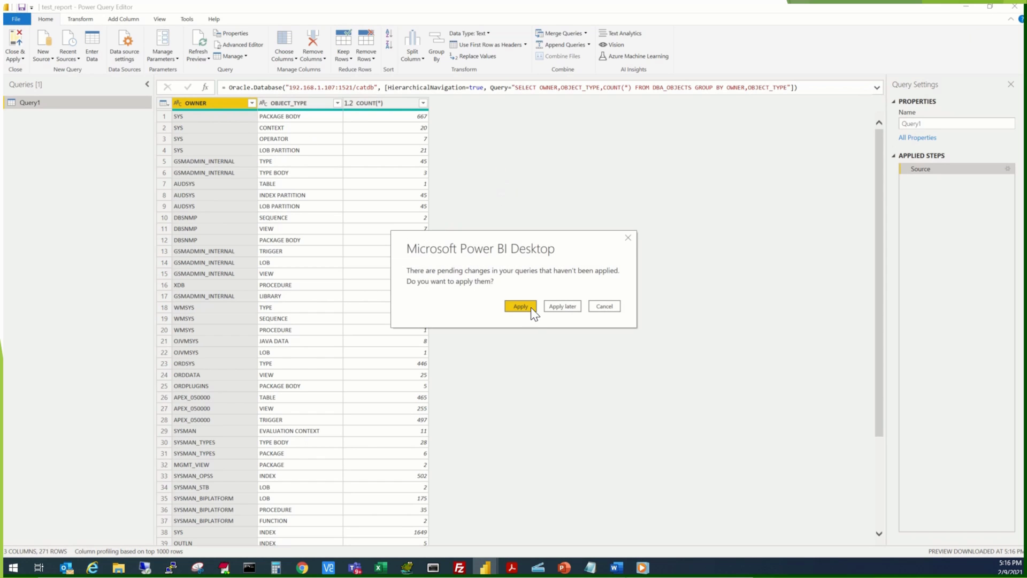
click(531, 307)
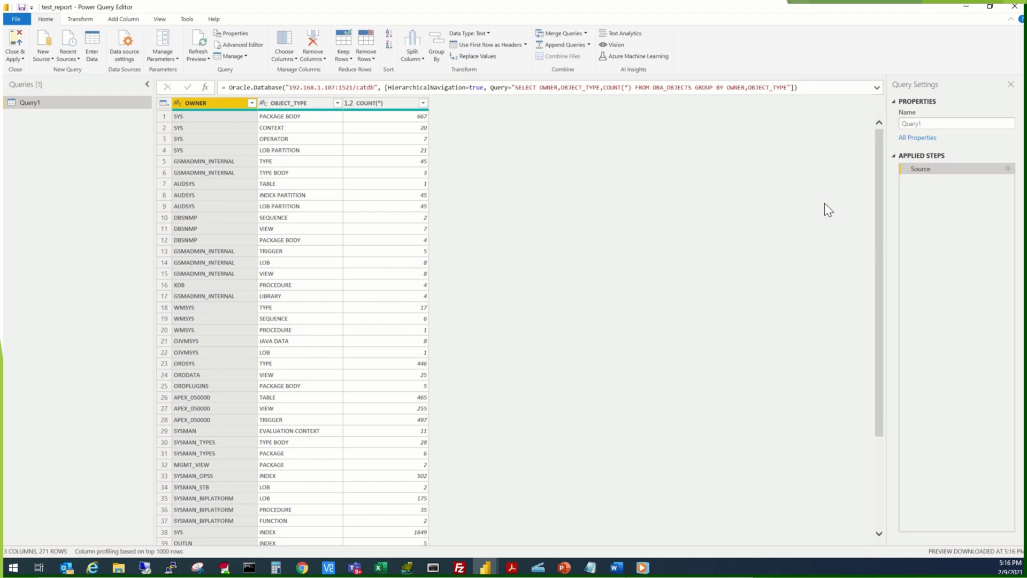
click(1015, 8)
click(1013, 8)
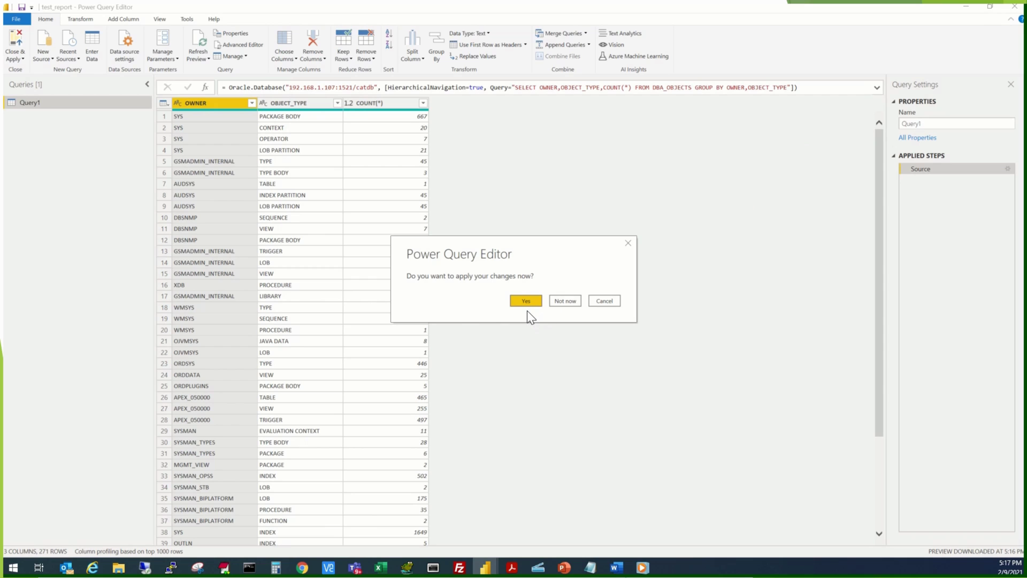
click(527, 301)
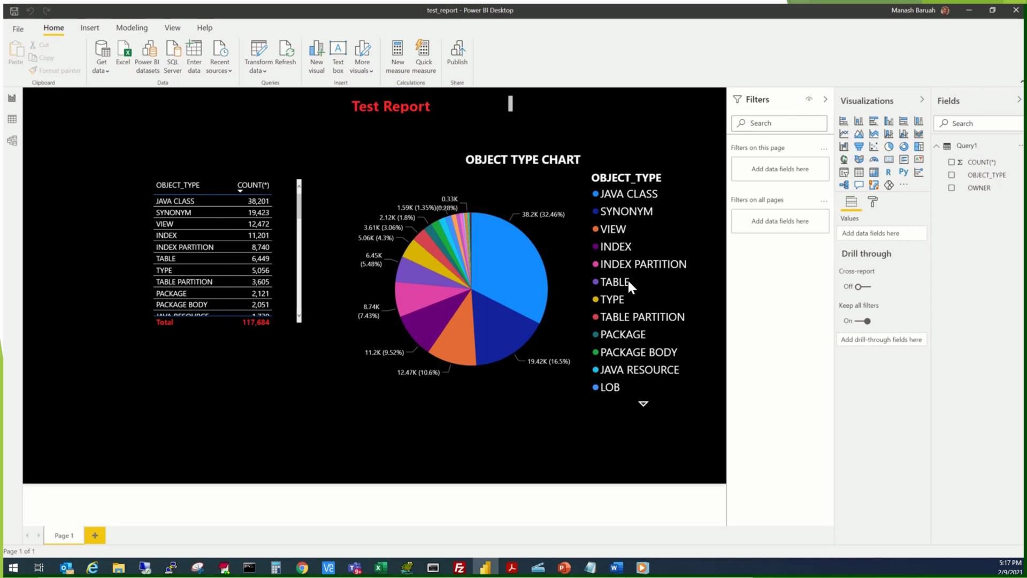
- Widen the object-type table leftward and add OWNER as its first column, before OBJECT_TYPE
click(151, 263)
drag(151, 255, 85, 249)
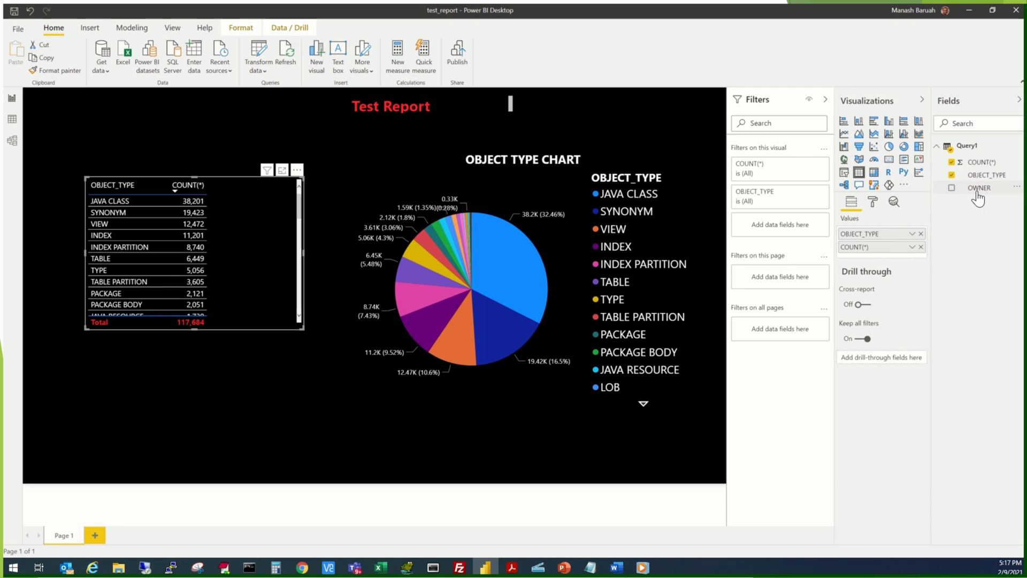
drag(978, 199, 262, 230)
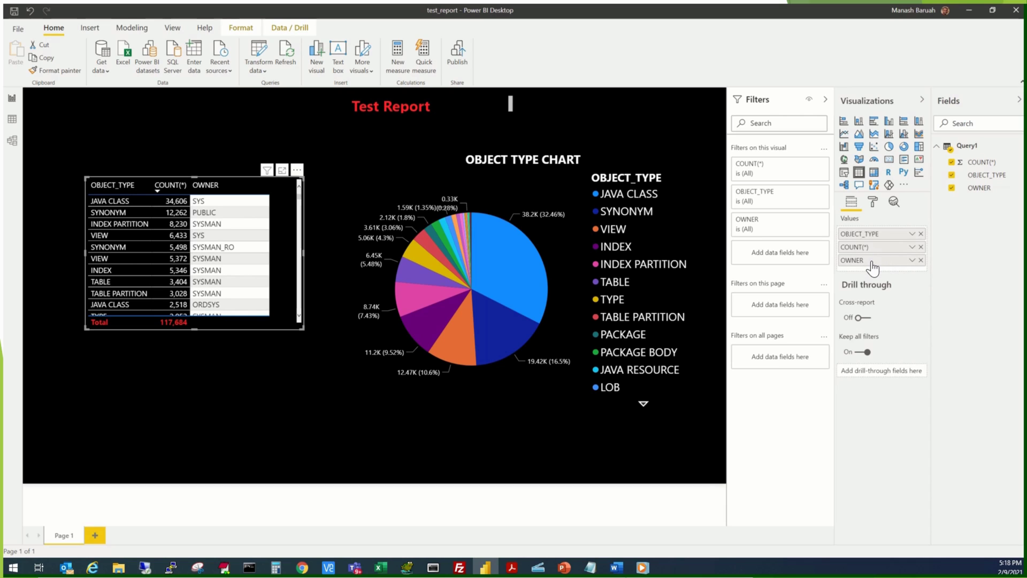
drag(872, 266, 873, 235)
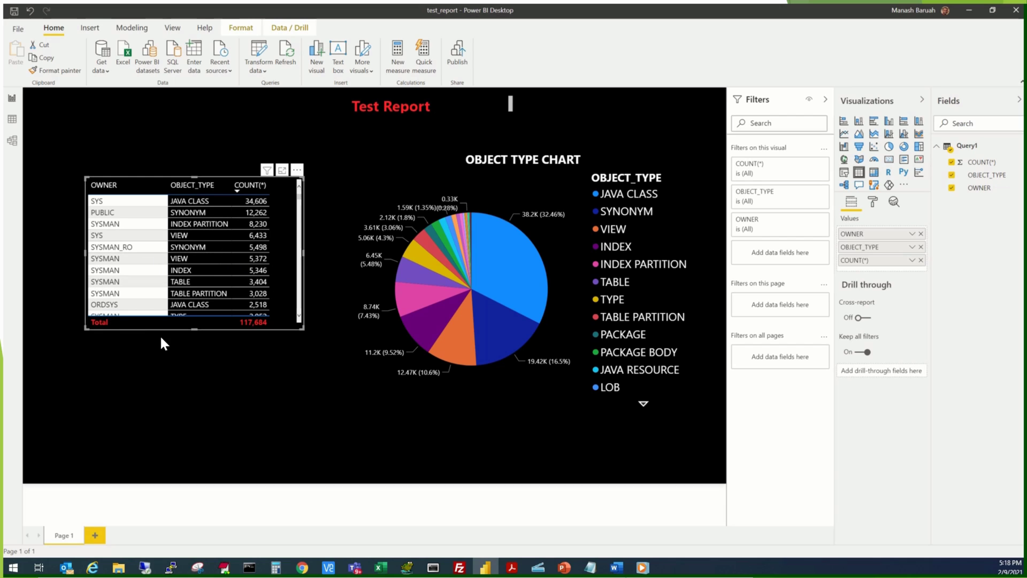
- Format the table's OWNER field with white font color and a black background color
click(874, 204)
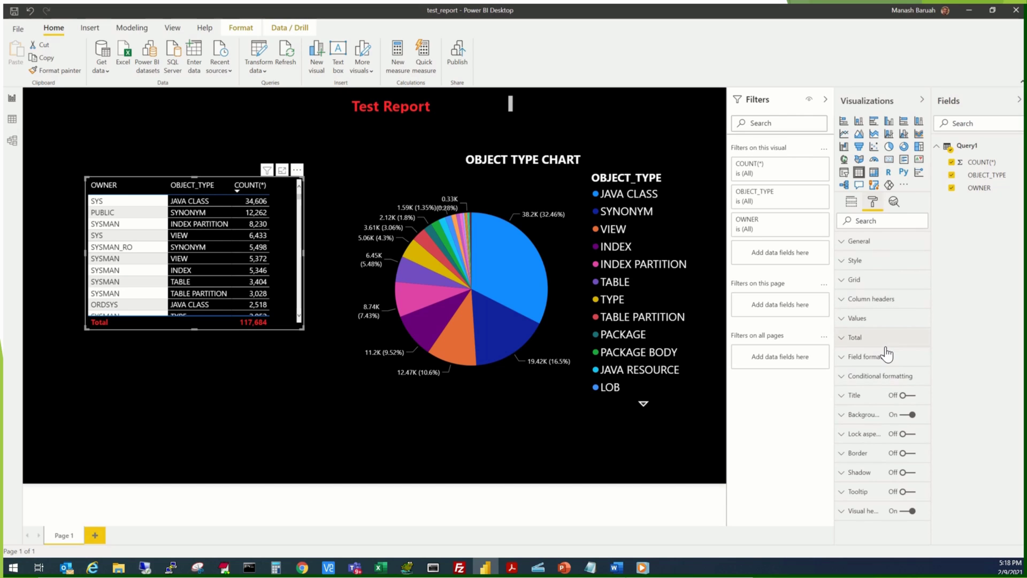
click(851, 357)
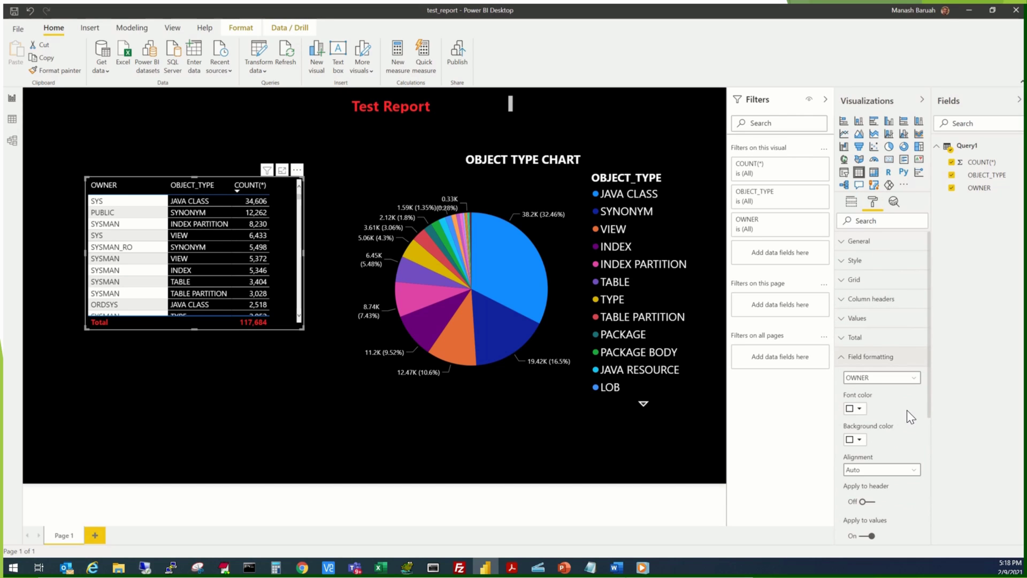
scroll(907, 410, down, 1)
click(861, 356)
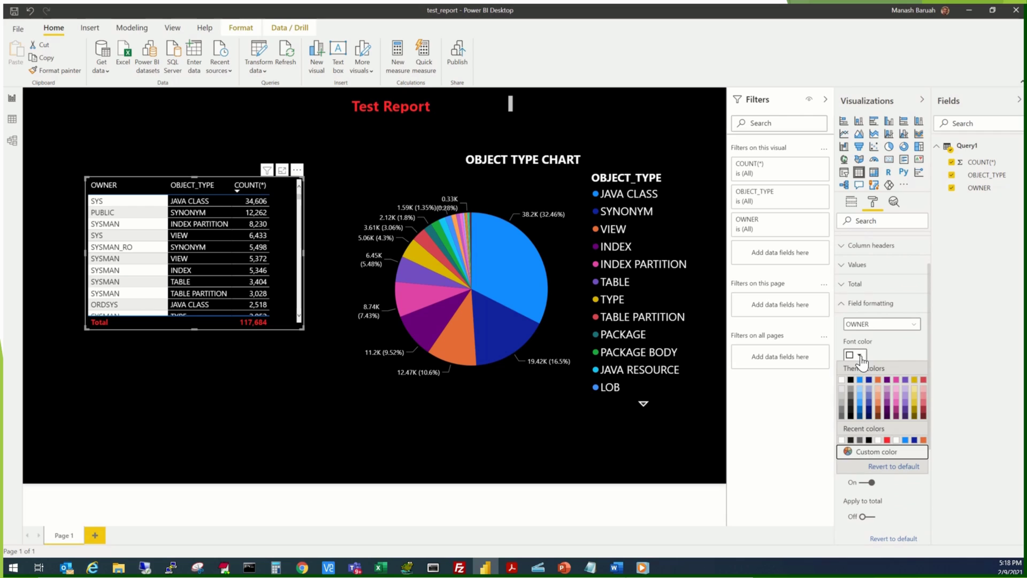
click(842, 379)
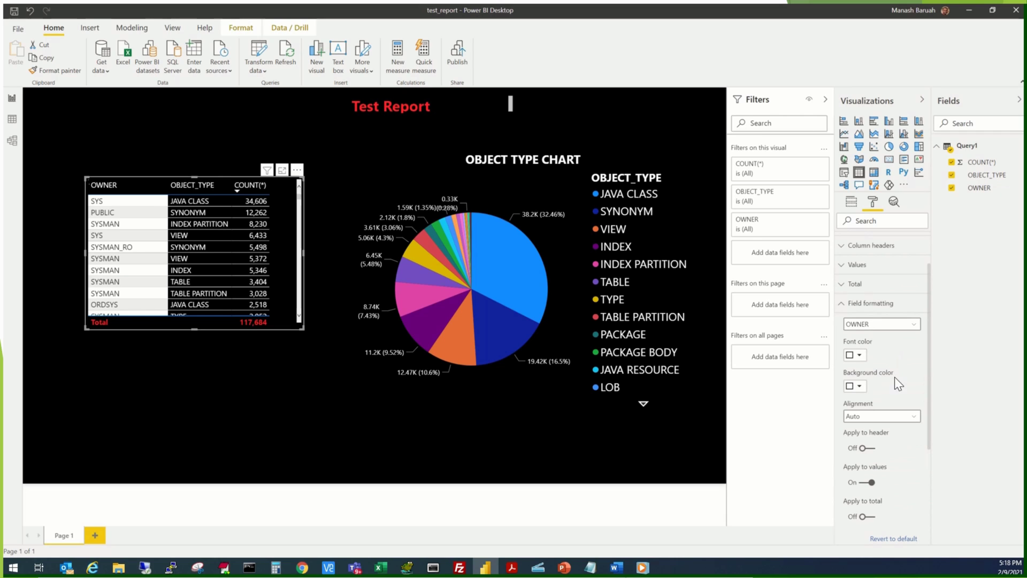
click(855, 386)
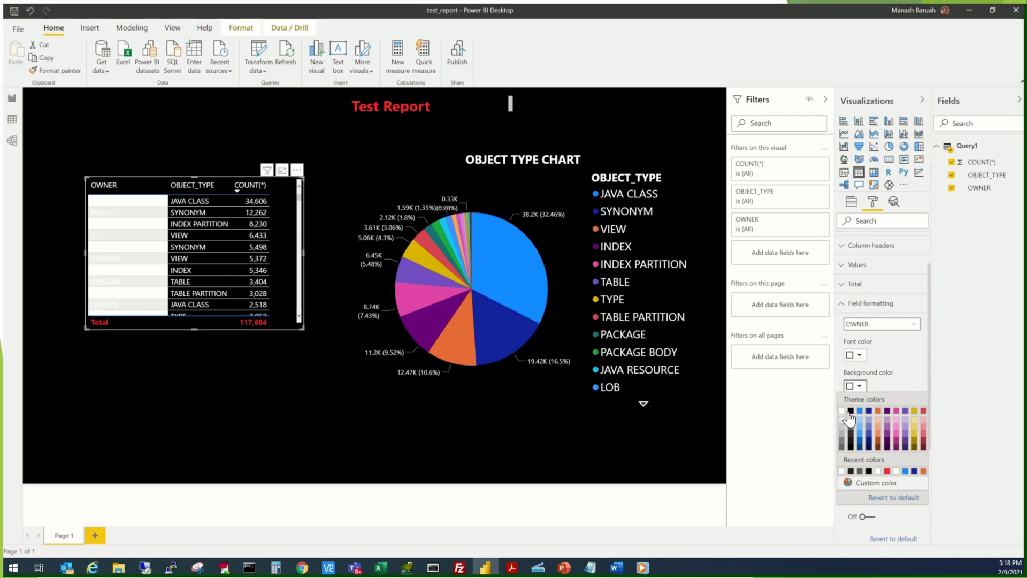
click(851, 410)
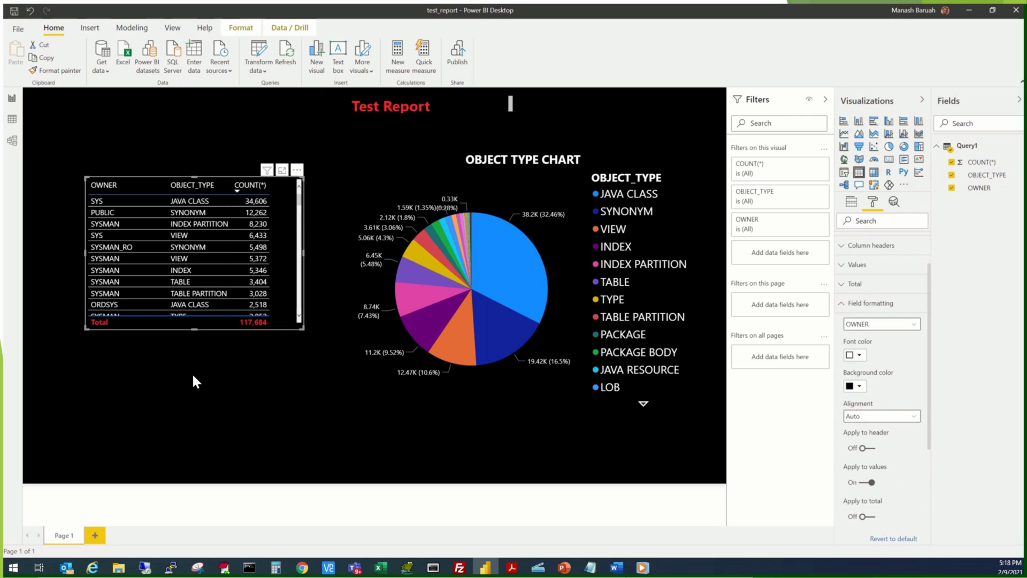
click(327, 424)
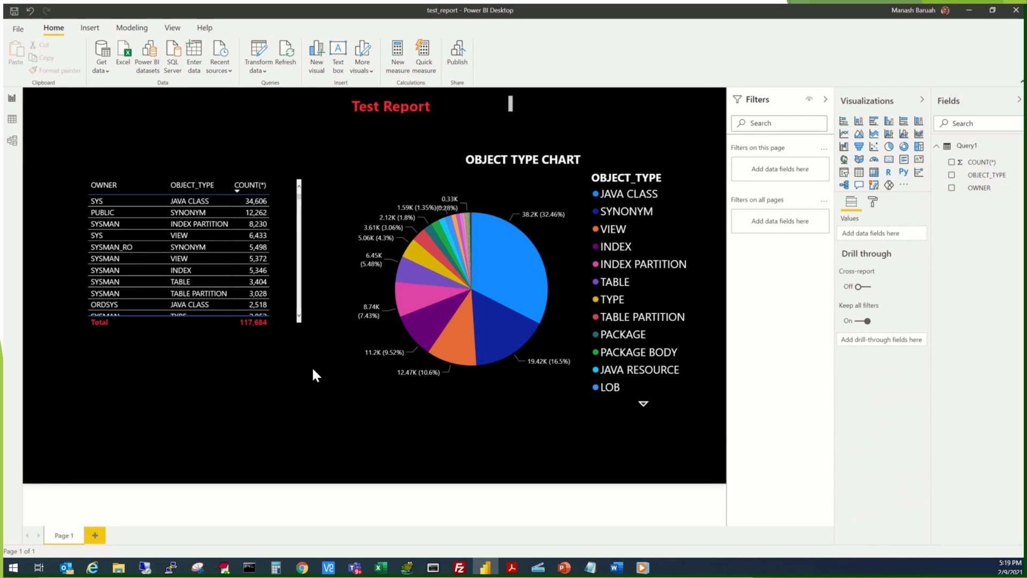
click(193, 329)
- Stretch the table's bottom edge down to show more rows and nudge the table slightly lower
drag(195, 329, 179, 443)
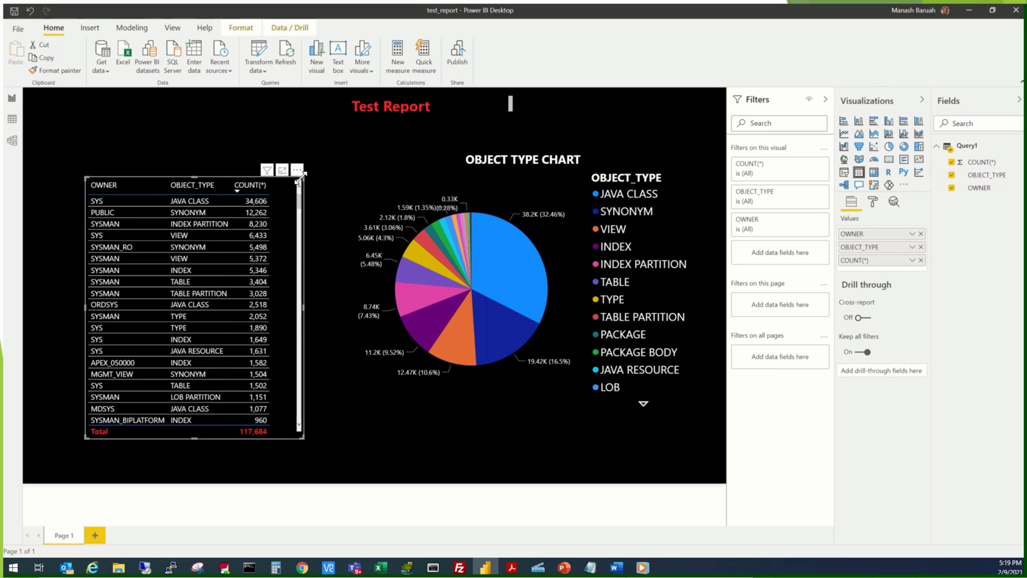
mouse_move(300, 177)
mouse_down()
mouse_move(331, 201)
mouse_move(300, 196)
mouse_up()
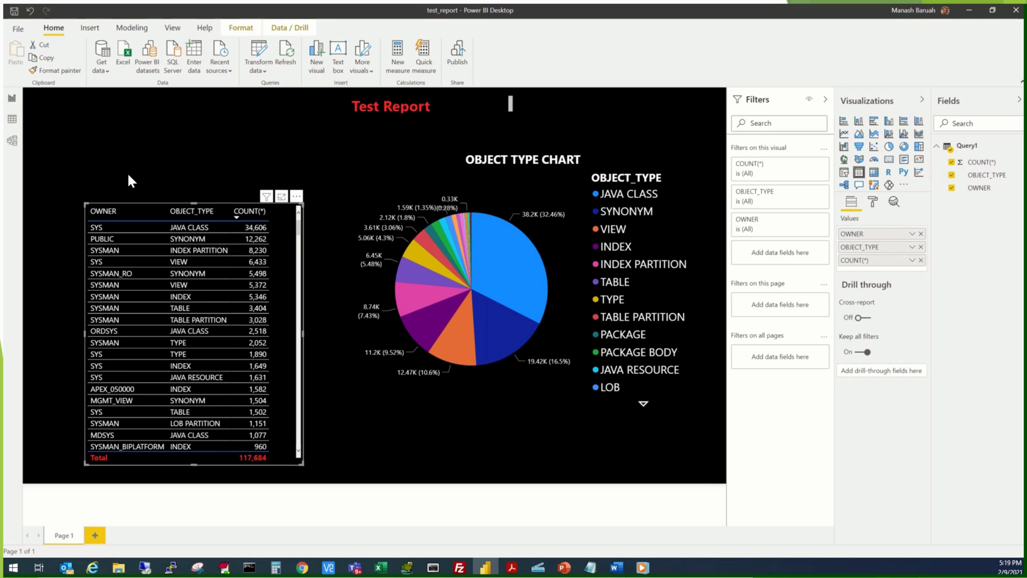
- Insert a slicer showing the OWNER field, then test it by selecting and clearing APEX_050000
click(91, 120)
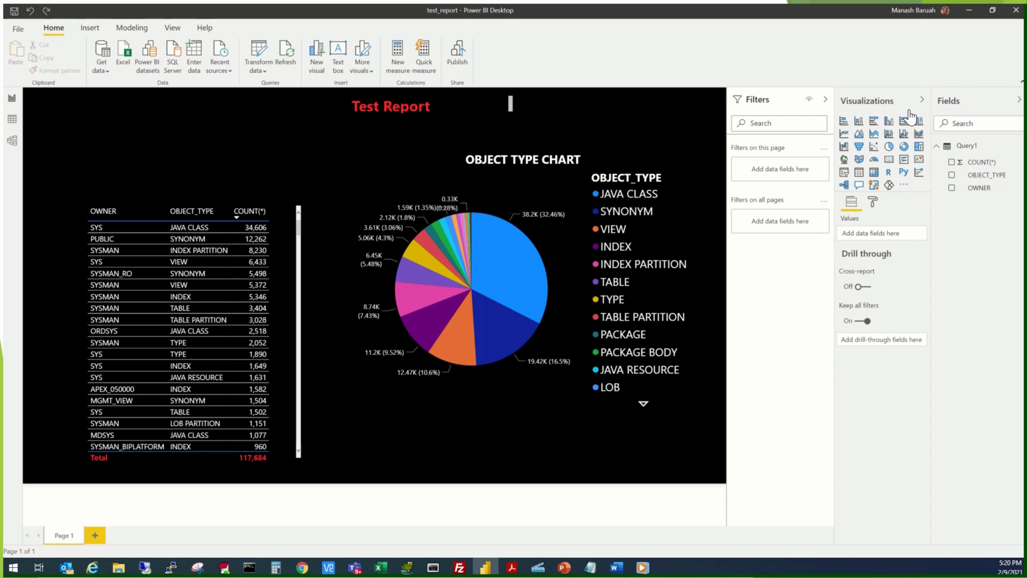
click(845, 172)
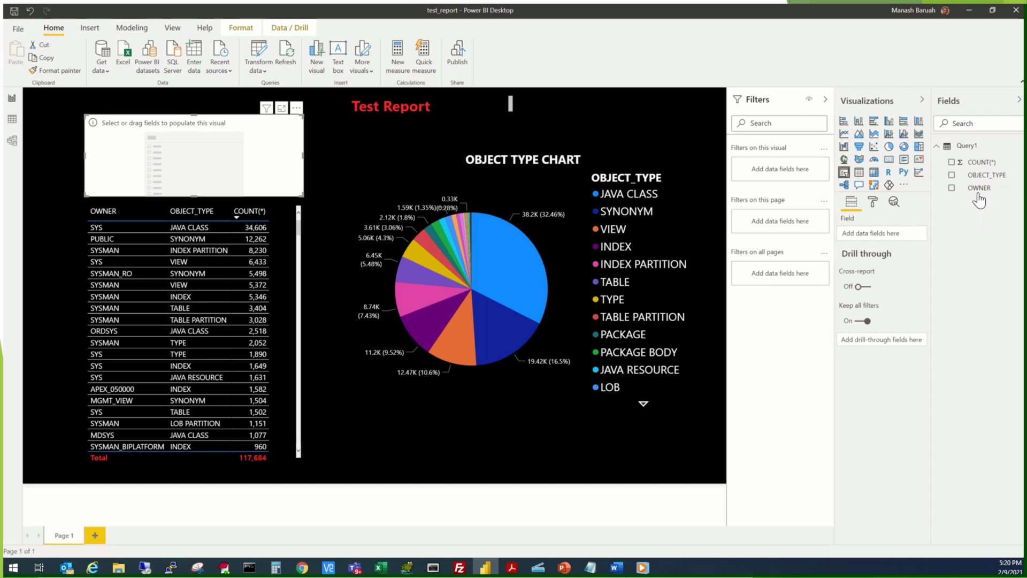
drag(979, 188, 193, 151)
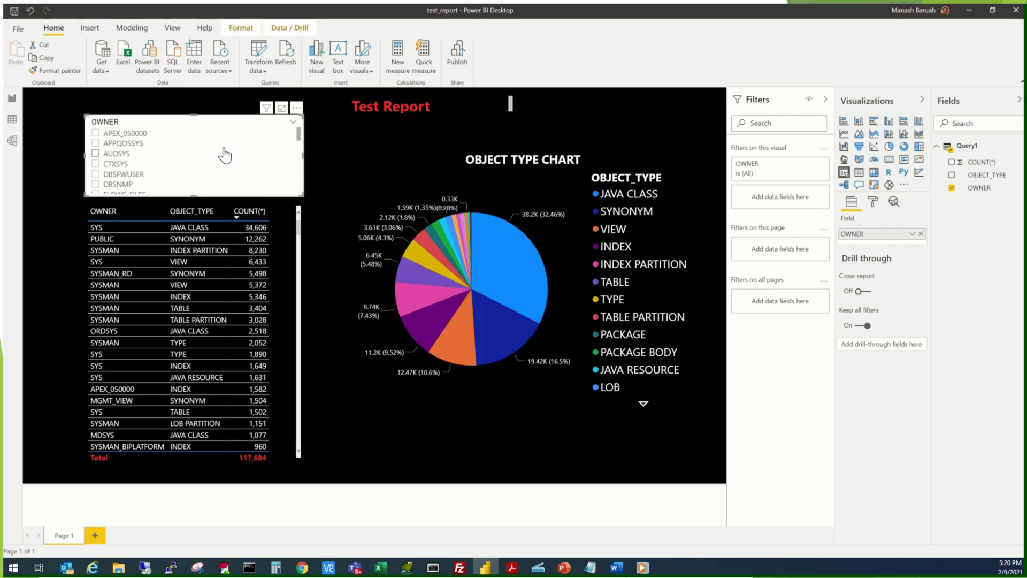
click(229, 132)
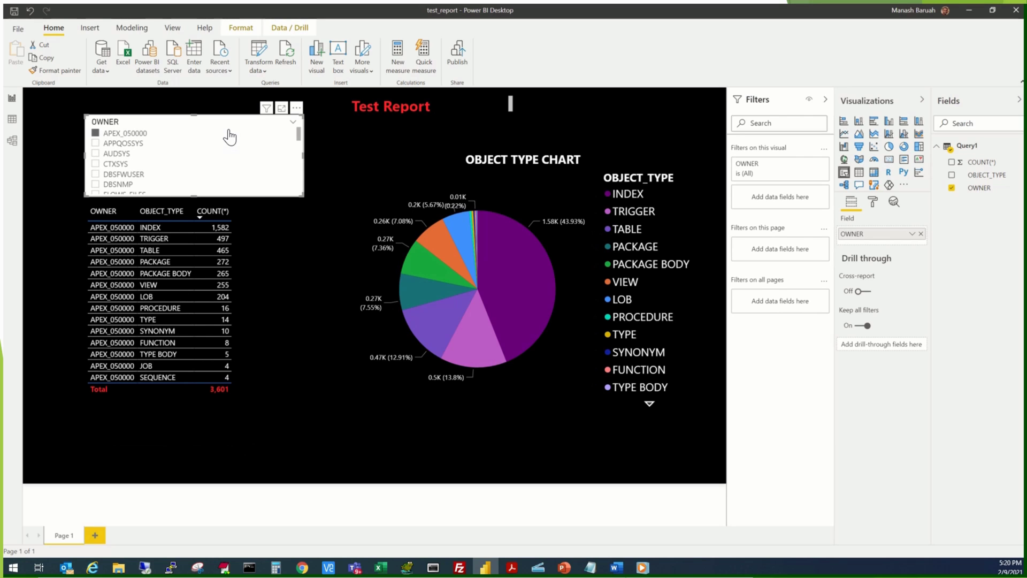
click(148, 135)
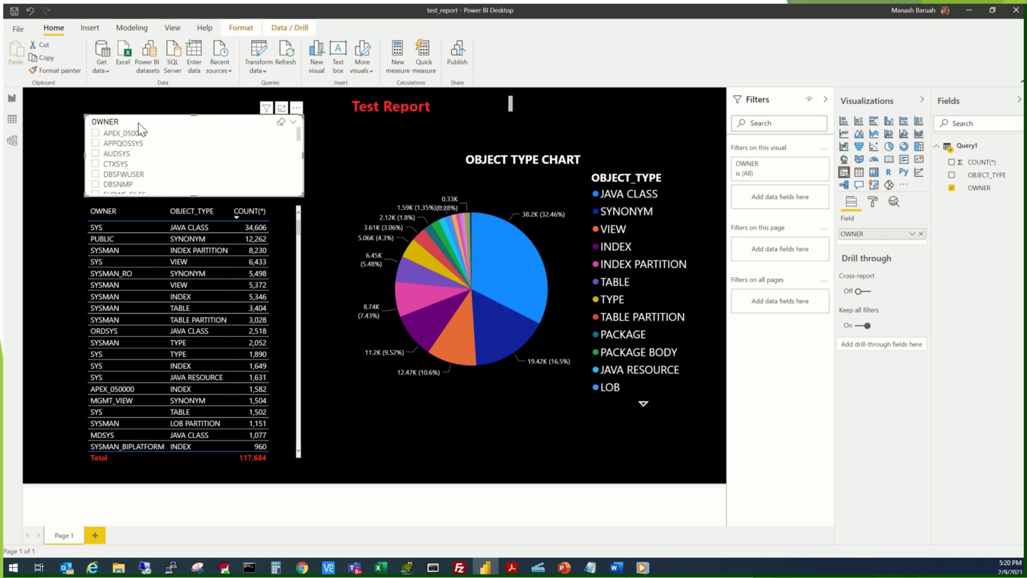
- Filter the table and pie chart to APEX_050000, then DBSNMP, then back to APEX_050000
click(94, 134)
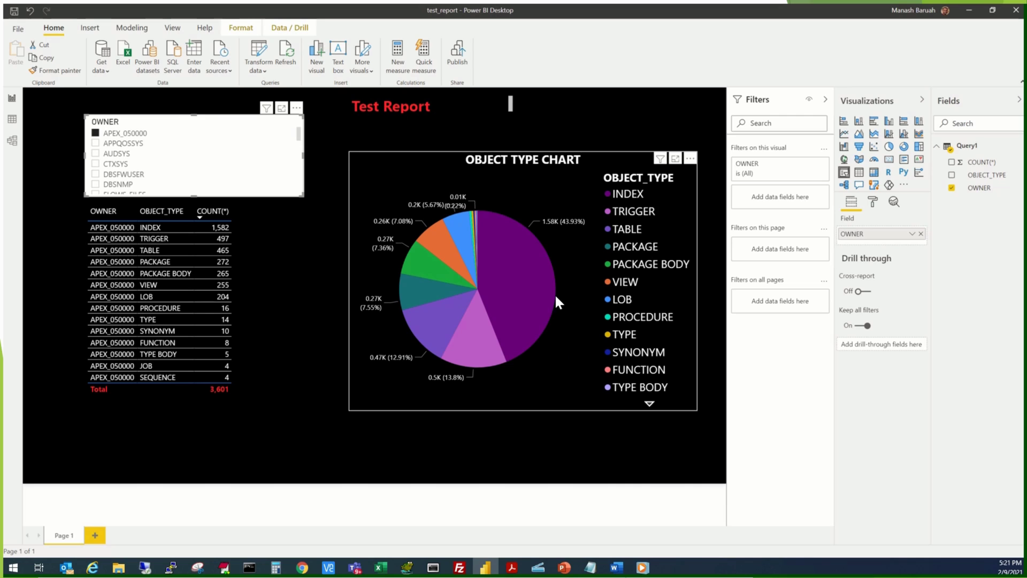
click(96, 185)
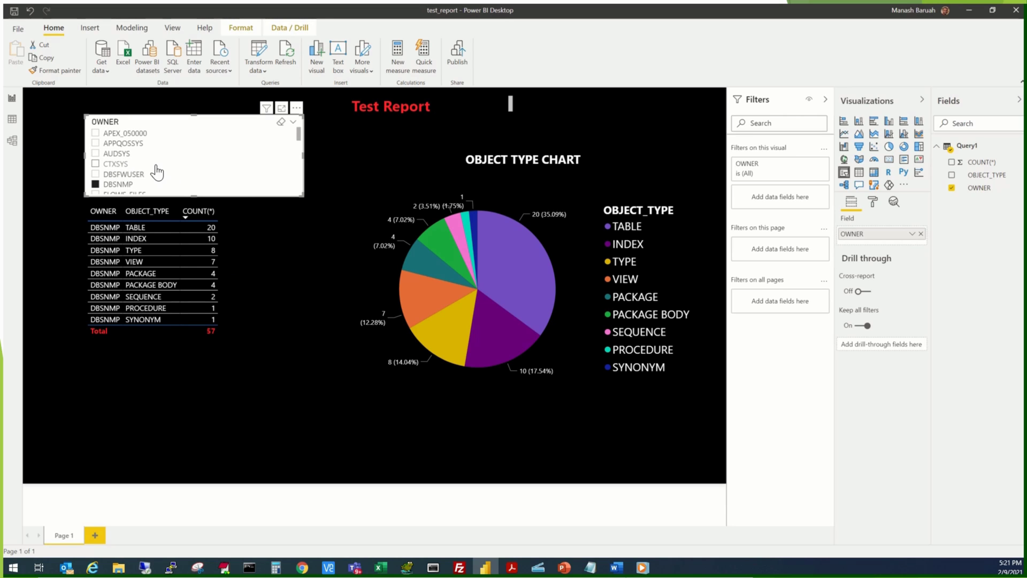
click(96, 133)
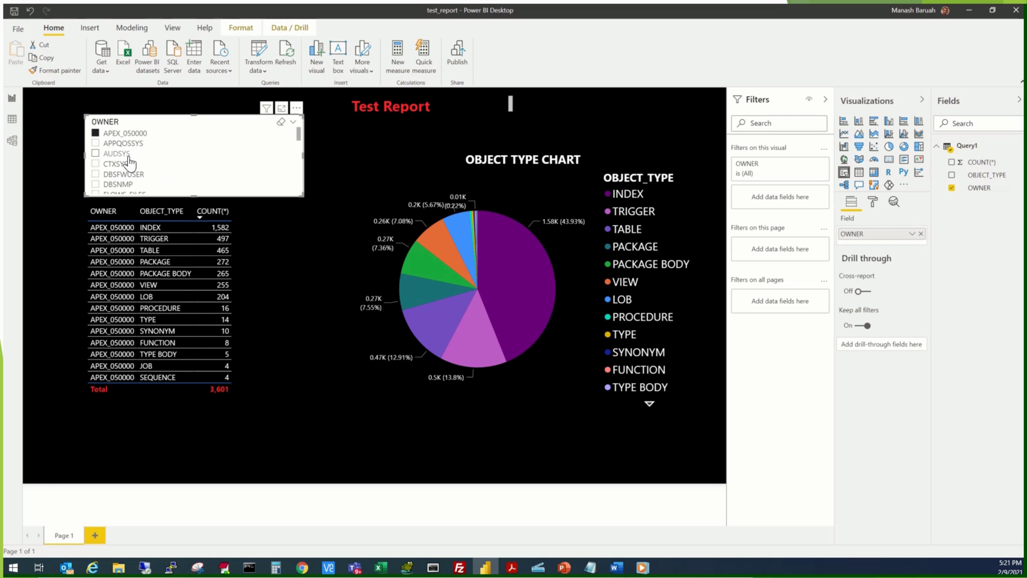
- Add AUDSYS, CTXSYS and DBSFWUSER alongside APEX_050000 in the OWNER slicer selection
ctrl+click(95, 154)
ctrl+click(95, 164)
ctrl+click(95, 173)
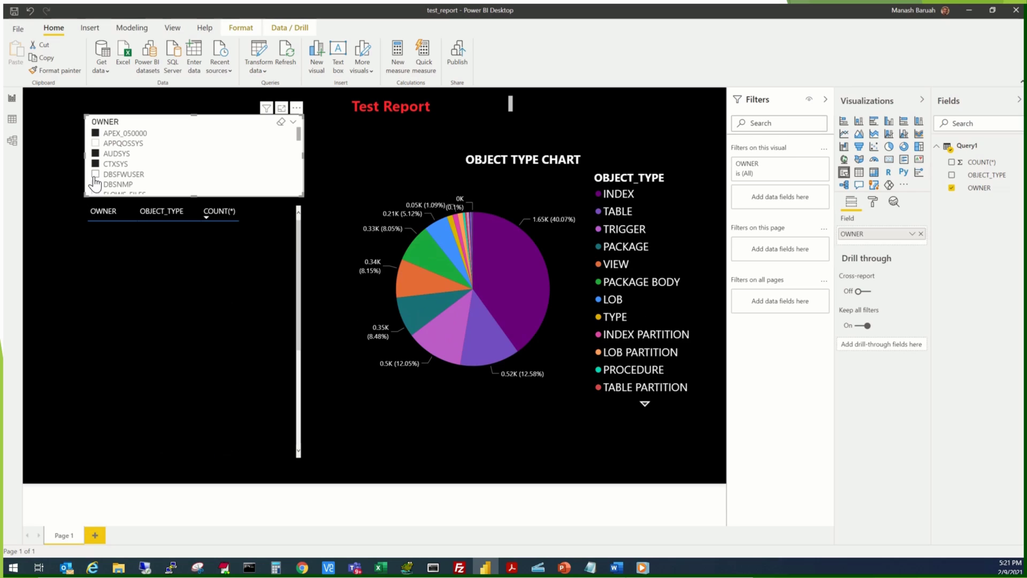